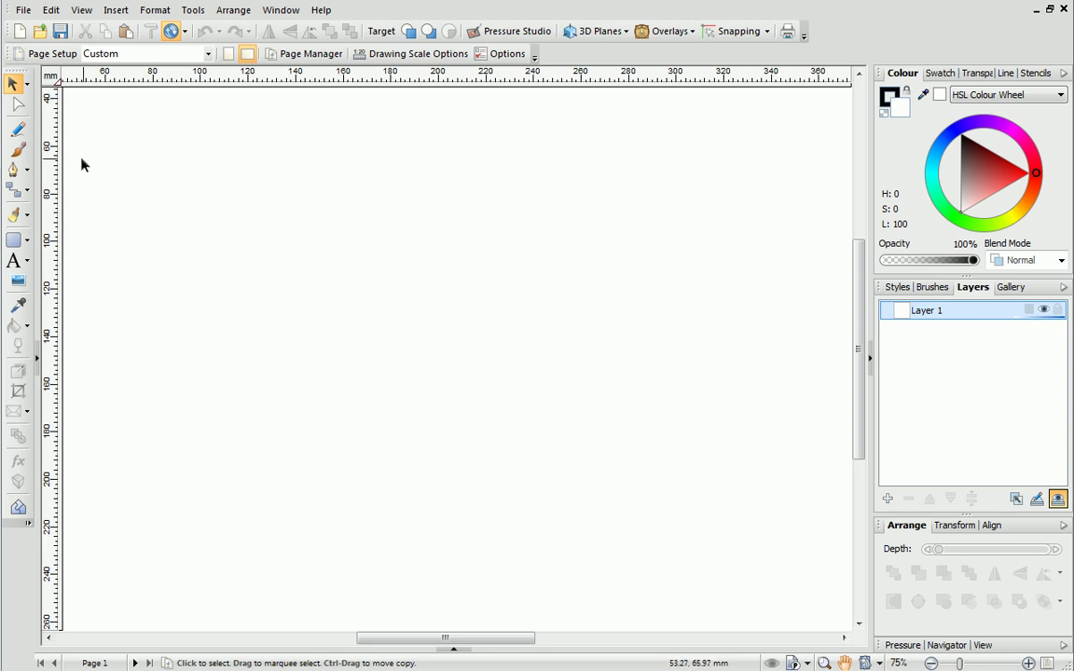
Paint a thick black chalky brush wave across the top of the page and show the Brushes library.
click(19, 149)
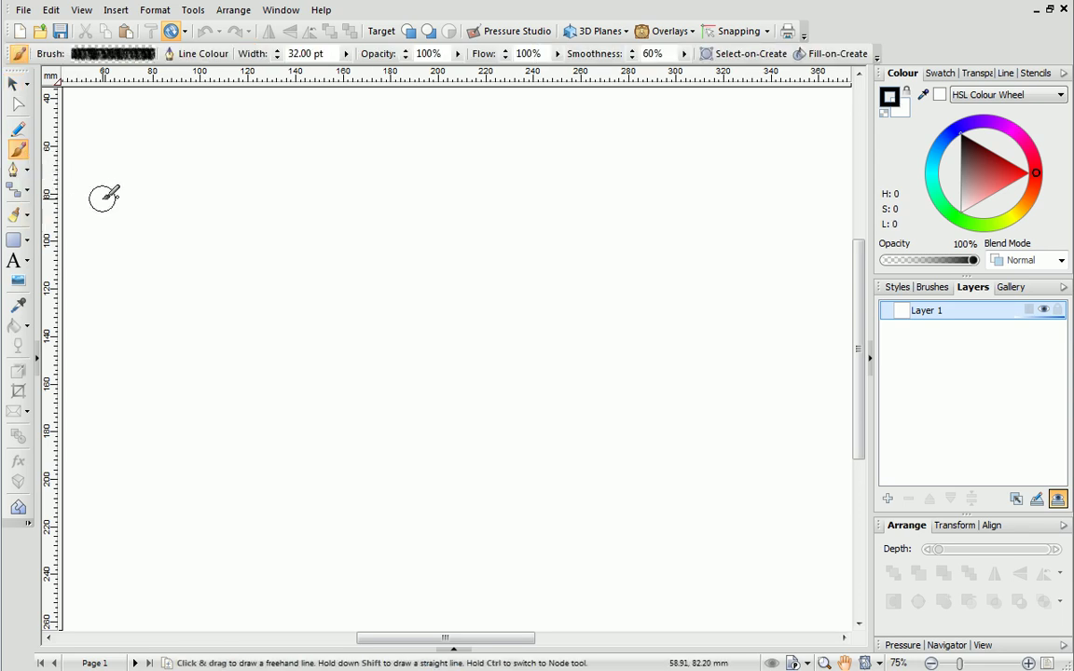
mouse_move(103, 197)
mouse_down()
mouse_move(132, 166)
mouse_move(205, 138)
mouse_move(558, 218)
mouse_move(680, 204)
mouse_move(753, 144)
mouse_up()
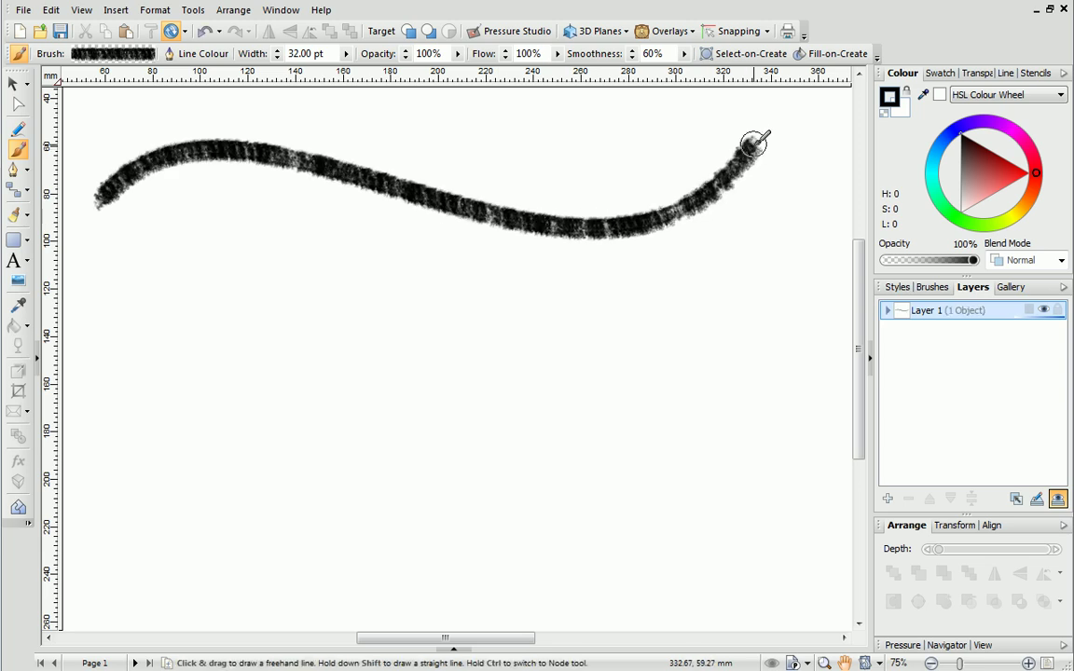
click(940, 291)
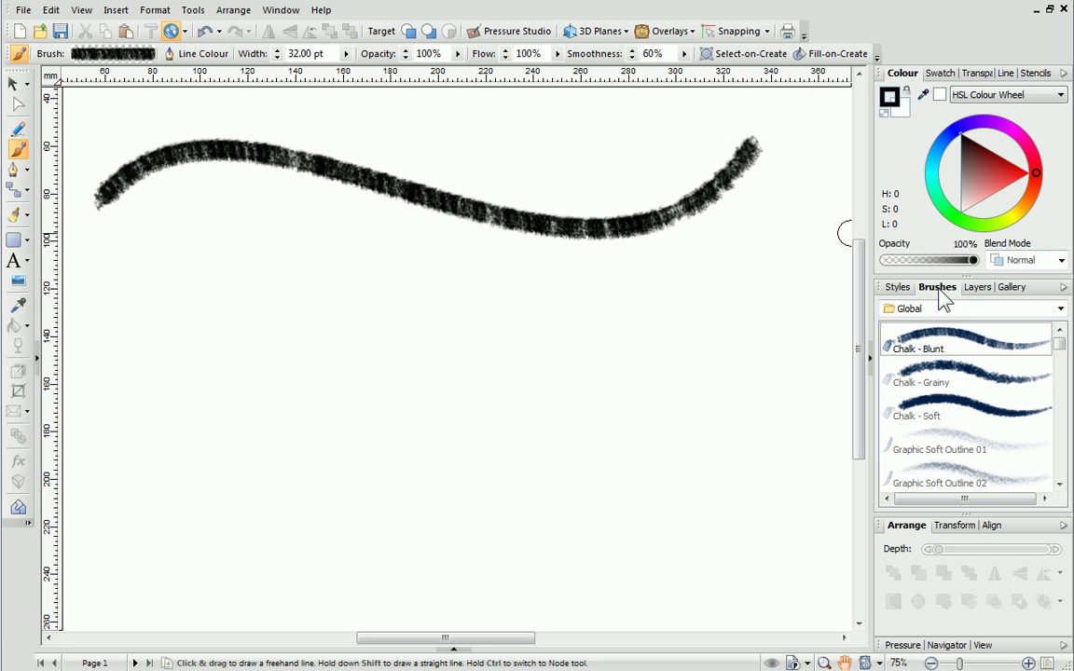
Choose the Bristle 07 brush from the Paint category.
click(1060, 309)
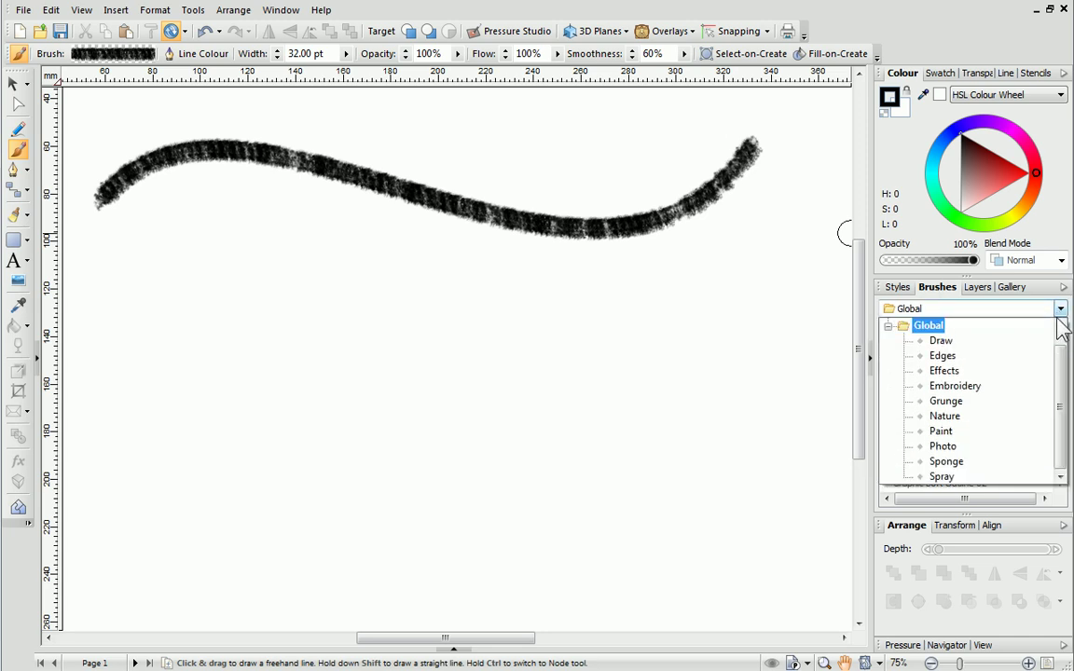
click(943, 432)
drag(1059, 345, 1060, 373)
click(1036, 376)
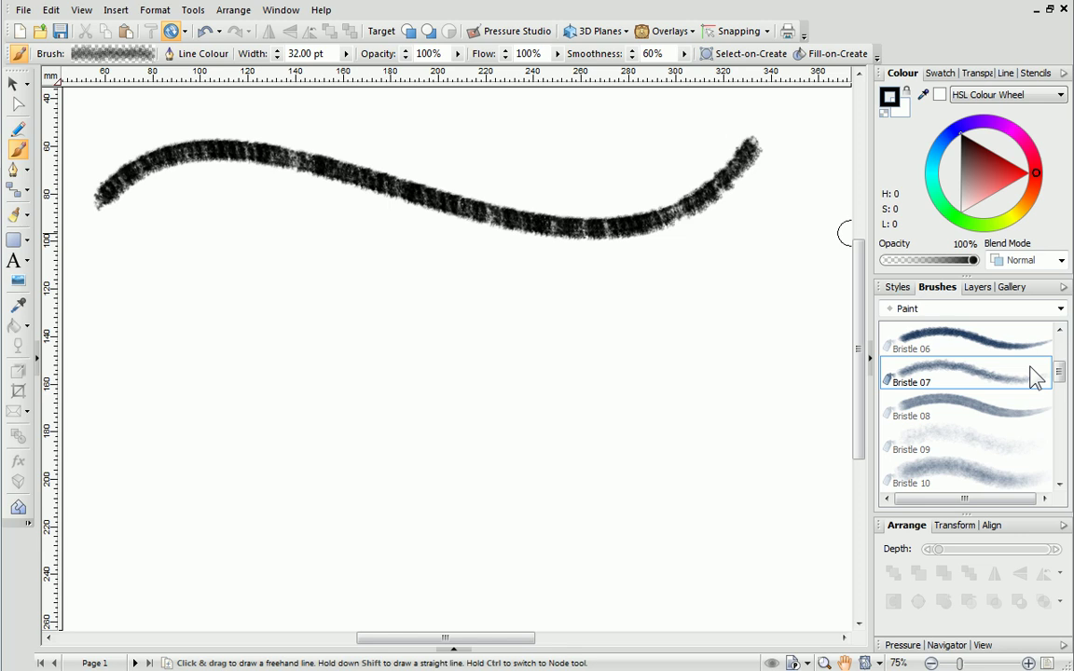
Paint a dark blue, 66 pt, 55% opacity wave below the black stroke; list Effects brushes.
click(201, 53)
click(580, 382)
click(493, 486)
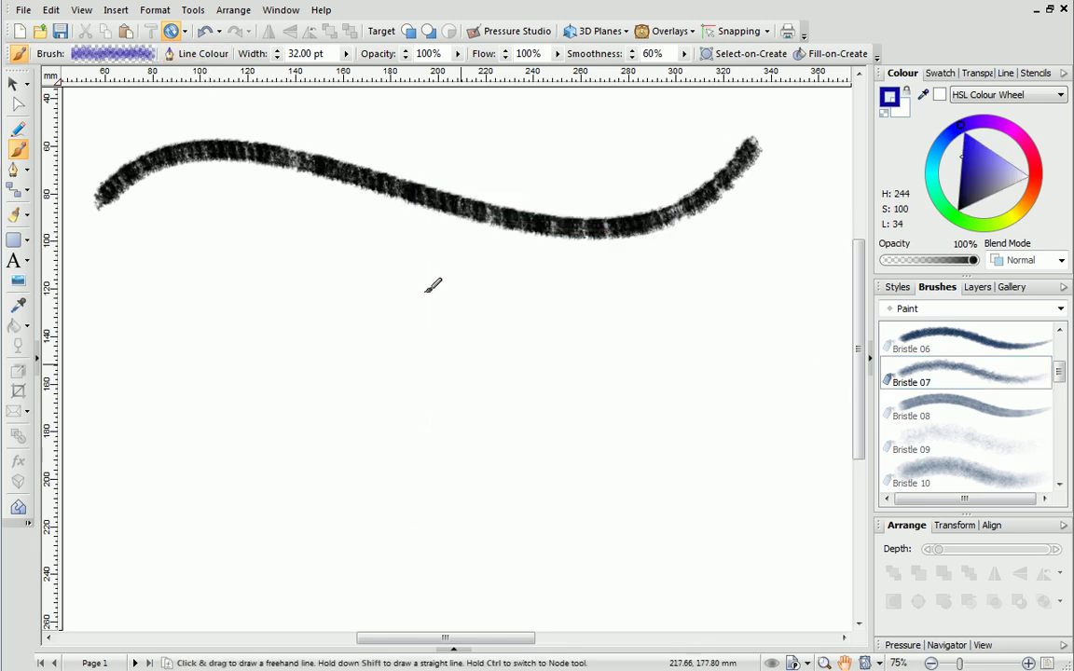
drag(270, 72, 295, 75)
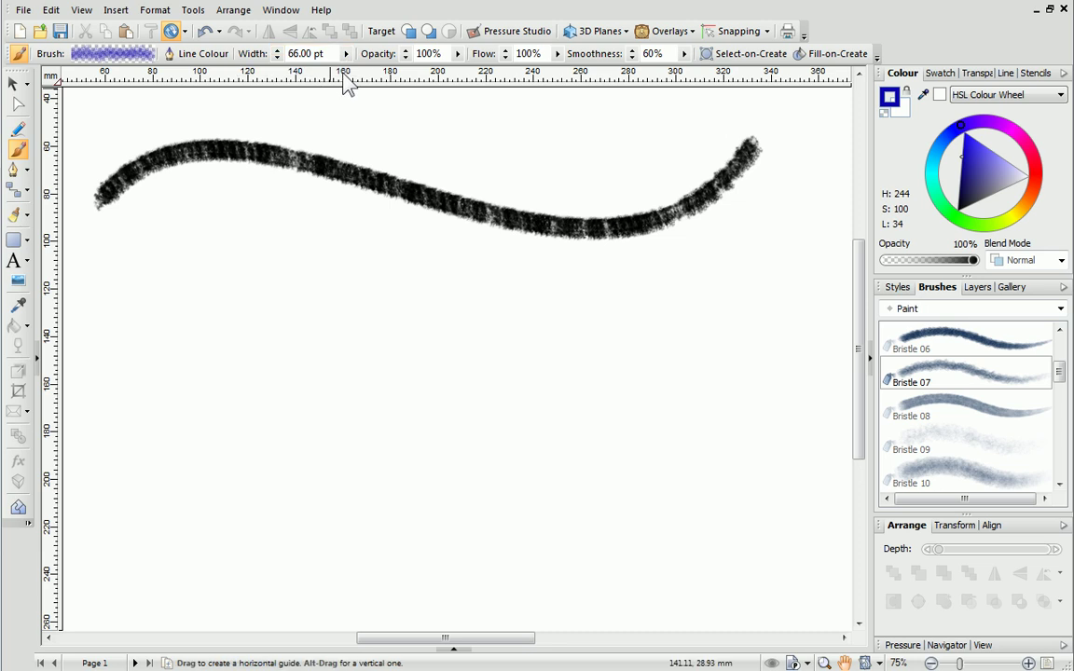
drag(449, 58, 414, 78)
mouse_move(112, 265)
mouse_down()
mouse_move(182, 230)
mouse_move(284, 229)
mouse_move(443, 295)
mouse_move(600, 322)
mouse_move(740, 256)
mouse_move(774, 203)
mouse_up()
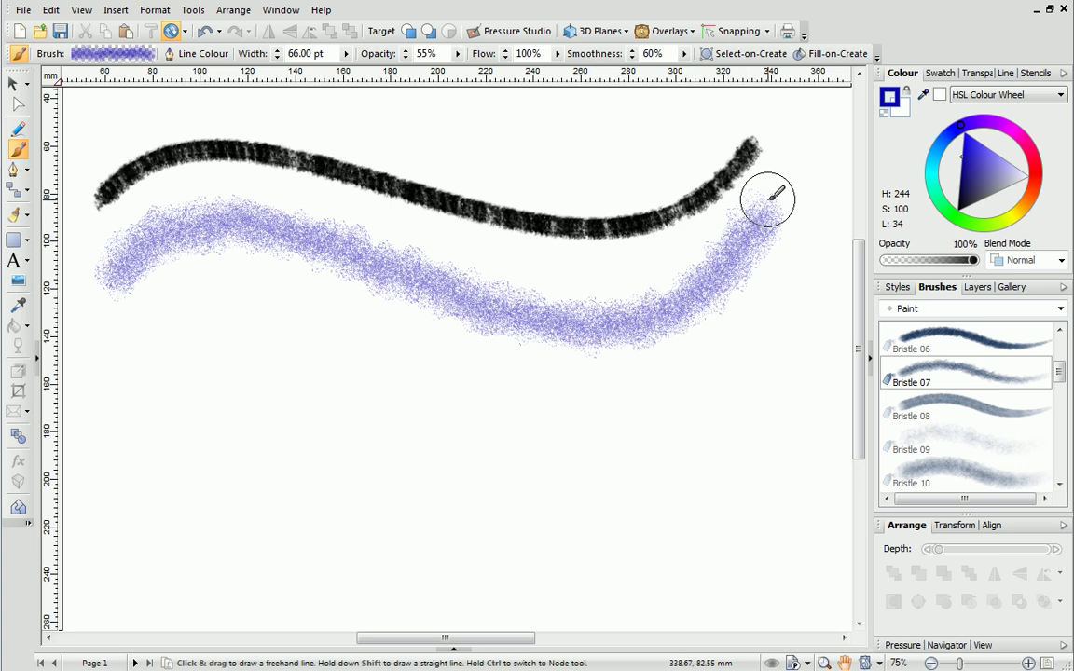
click(1024, 310)
click(946, 375)
Paint a 20 pt Effects > Splash wave below the blue one.
drag(1058, 354, 1058, 444)
click(1026, 477)
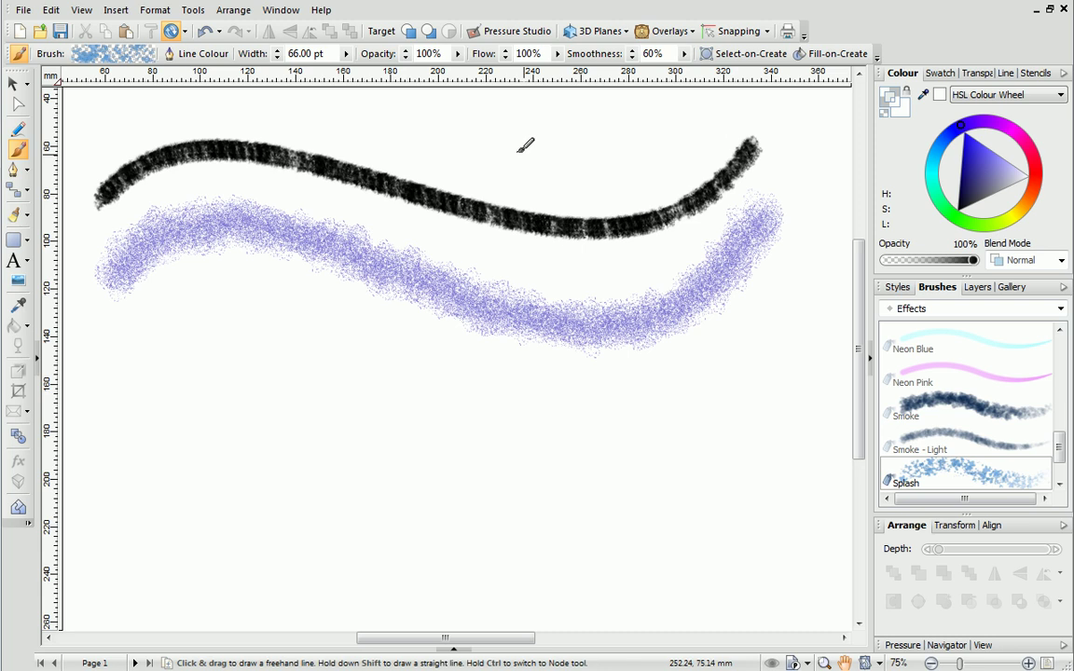
drag(345, 61, 234, 64)
mouse_move(119, 356)
mouse_down()
mouse_move(167, 327)
mouse_move(339, 337)
mouse_move(446, 395)
mouse_move(602, 422)
mouse_move(737, 353)
mouse_move(772, 299)
mouse_up()
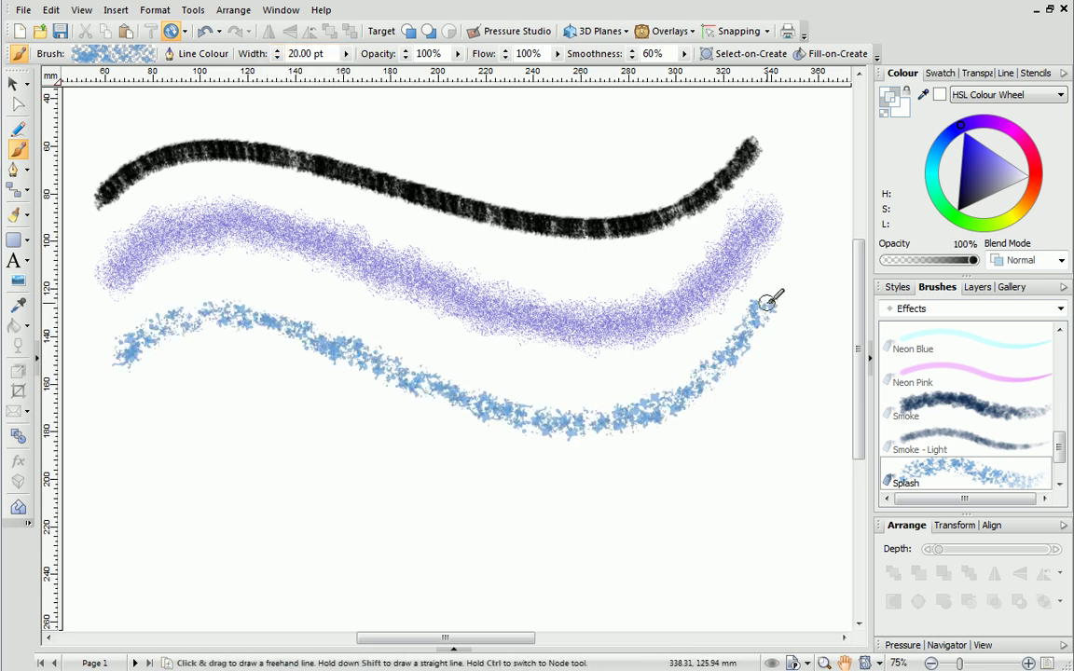
Paint a Photo > Purple Flowers stroke at 58% opacity across the lower page.
click(1059, 309)
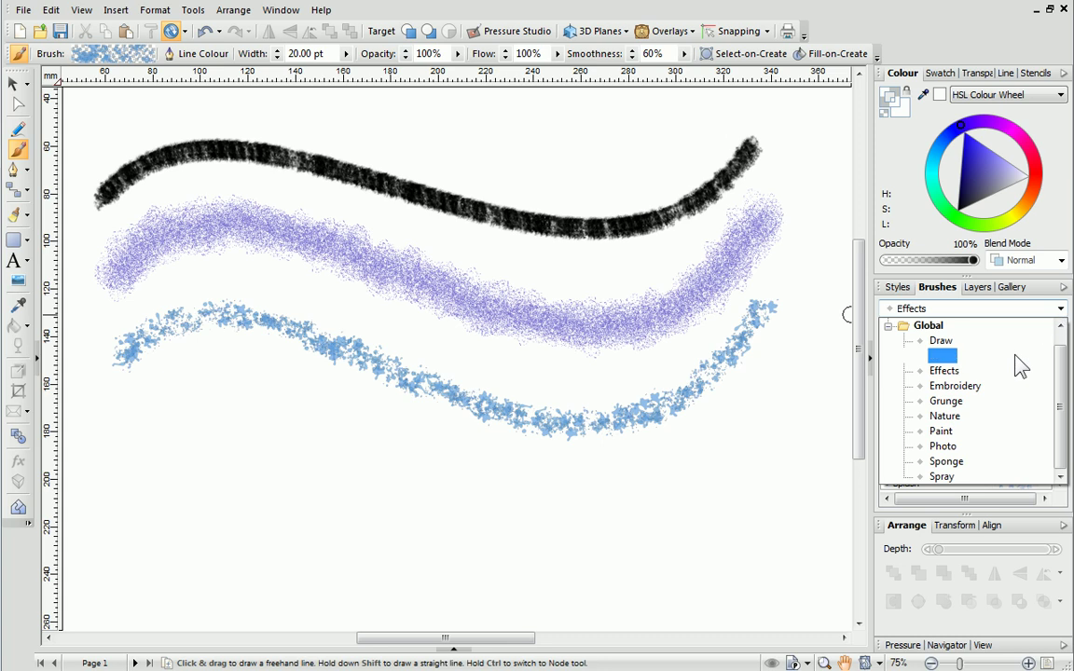
click(942, 446)
drag(1061, 371, 1060, 410)
click(932, 403)
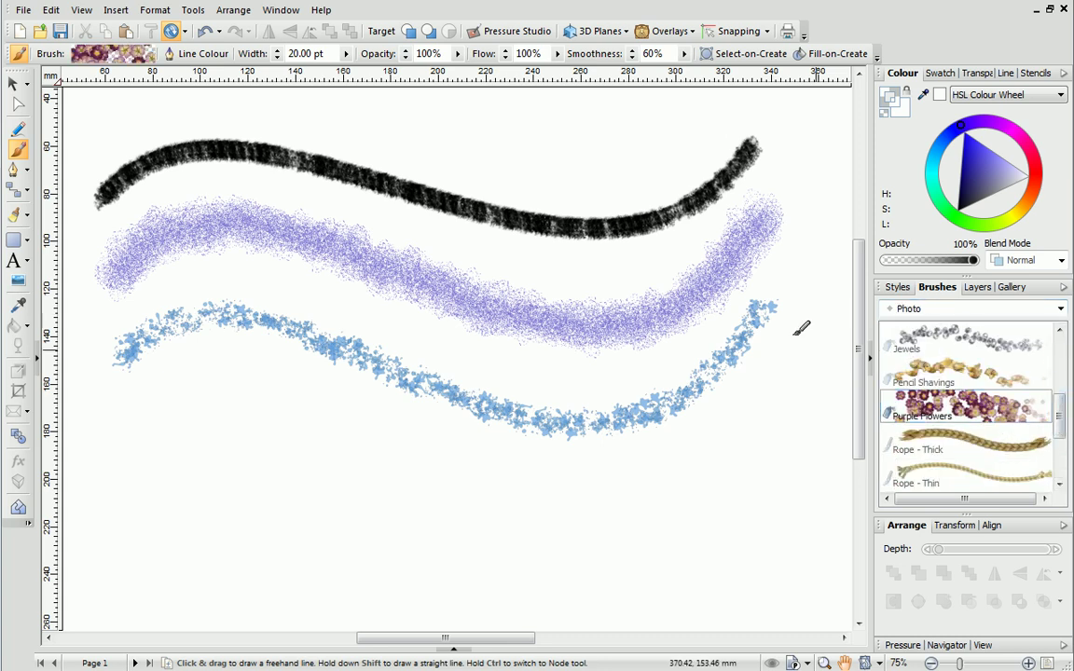
drag(457, 53, 390, 65)
mouse_move(107, 425)
mouse_down()
mouse_move(267, 410)
mouse_move(435, 482)
mouse_move(594, 498)
mouse_move(703, 465)
mouse_move(781, 371)
mouse_up()
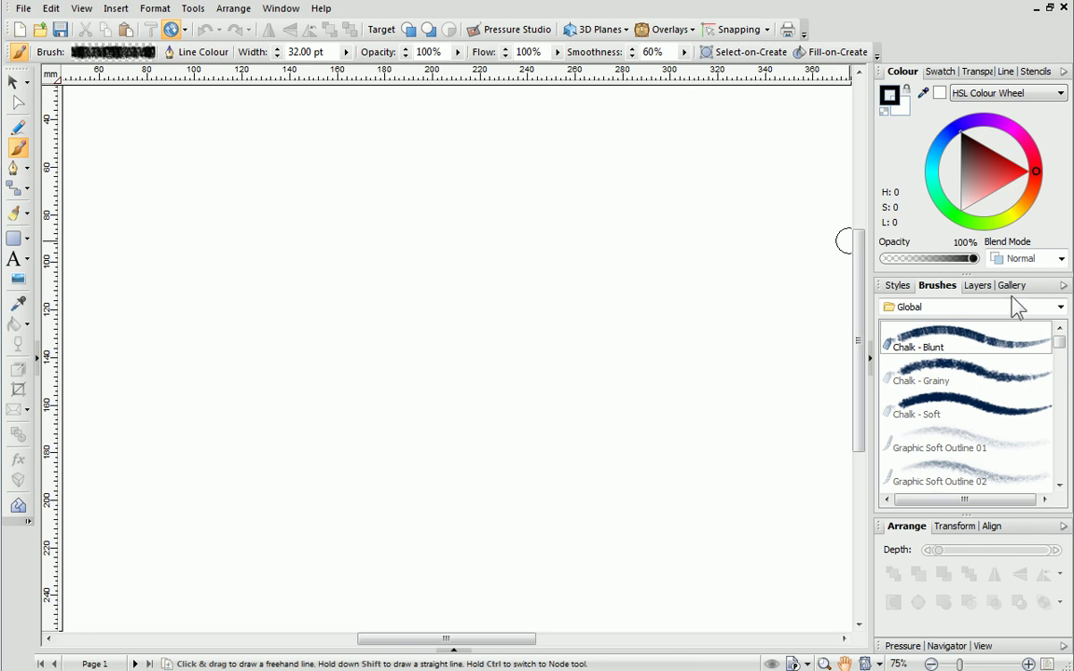
Spray a black Coarse Spray - Medium wave across the top, then a fainter one at 20% flow.
click(1061, 307)
click(942, 475)
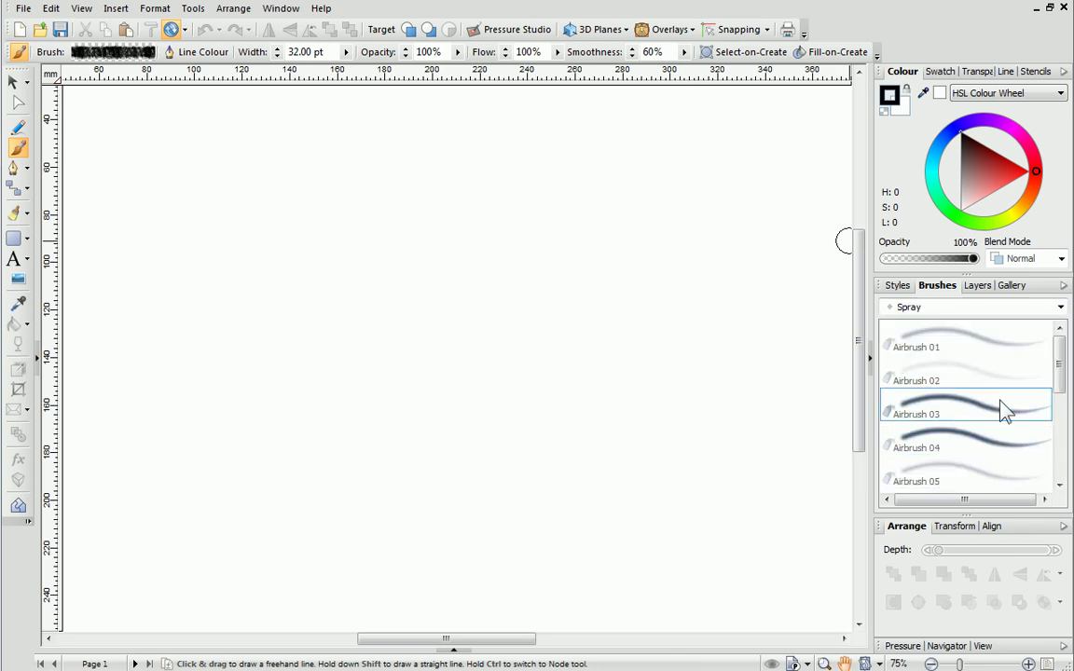
drag(1059, 345, 1066, 425)
click(1002, 438)
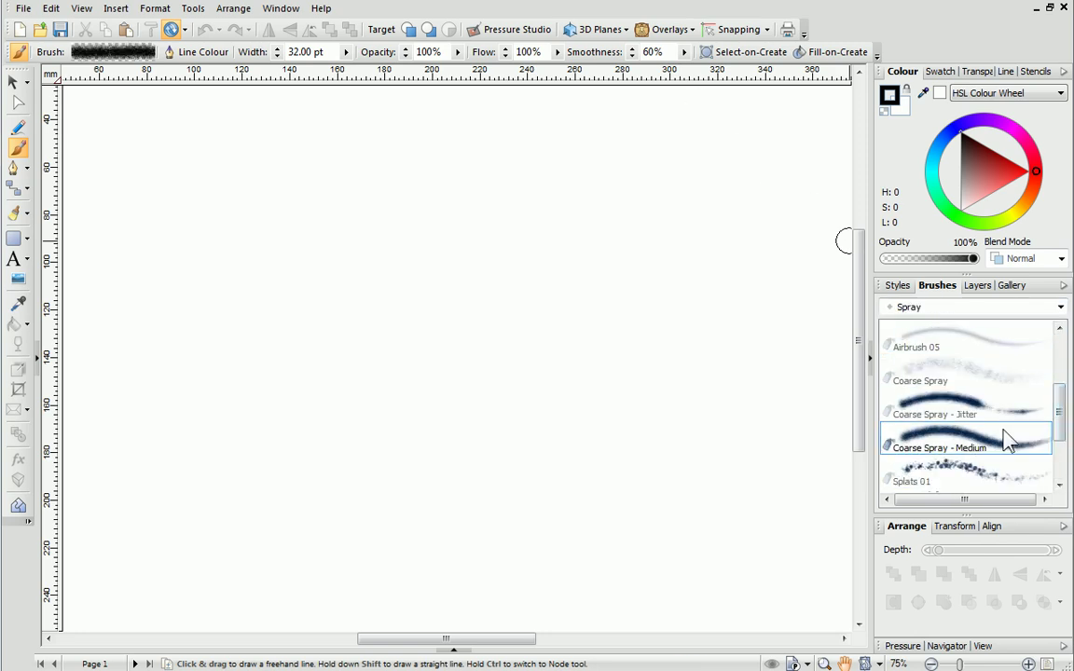
mouse_move(103, 172)
mouse_down()
mouse_move(142, 149)
mouse_move(374, 160)
mouse_move(573, 194)
mouse_move(697, 128)
mouse_up()
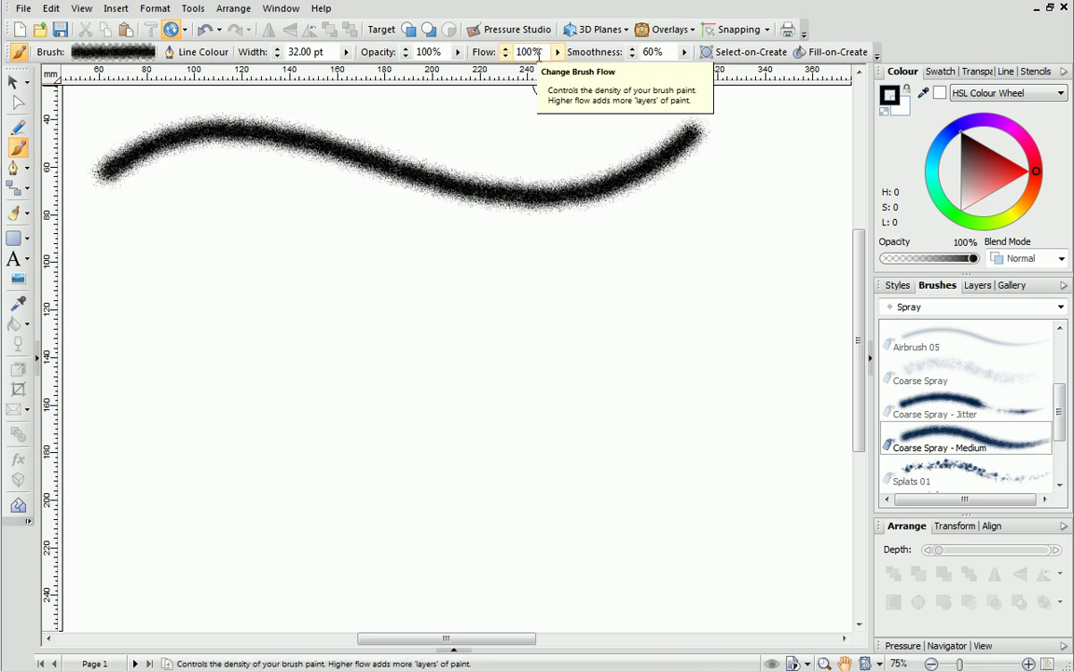
drag(556, 51, 497, 78)
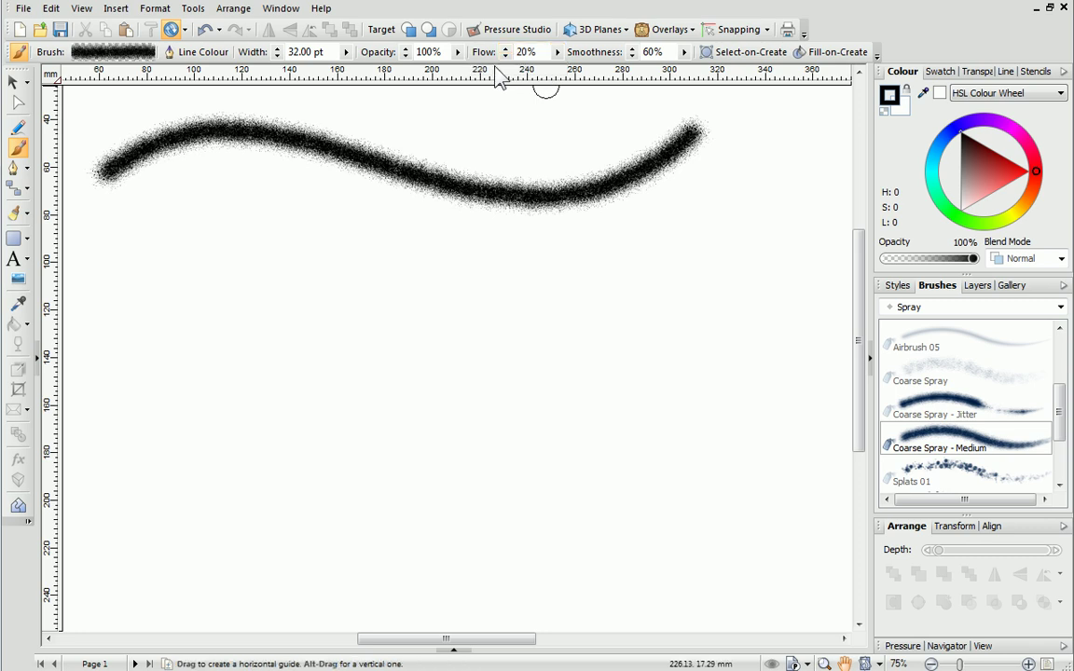
mouse_move(112, 231)
mouse_down()
mouse_move(171, 207)
mouse_move(302, 212)
mouse_move(441, 267)
mouse_move(587, 257)
mouse_move(690, 191)
mouse_up()
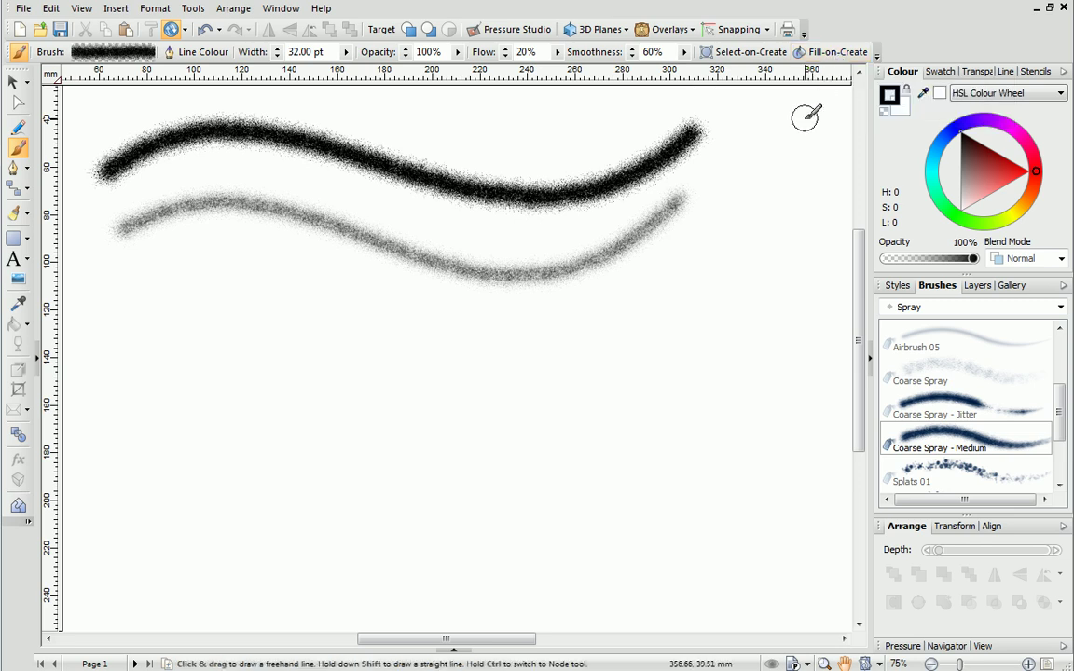
Spray two more faint waves lower on the page, enabling Select-on-Create before the fourth.
mouse_move(132, 360)
mouse_down()
mouse_move(196, 332)
mouse_move(317, 318)
mouse_move(491, 380)
mouse_move(627, 376)
mouse_move(749, 290)
mouse_up()
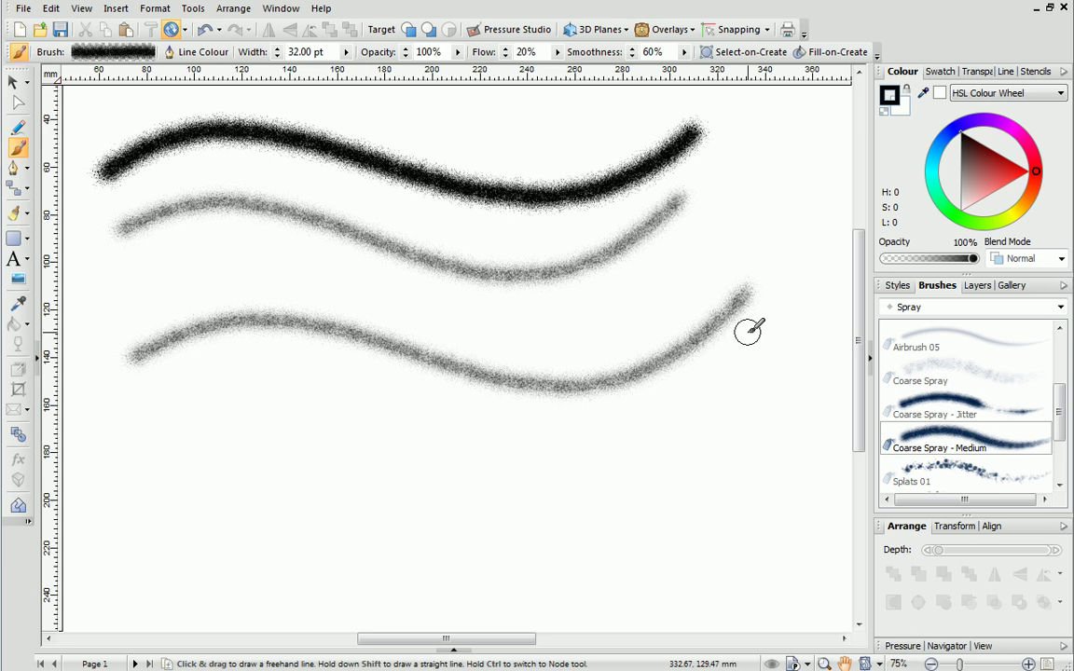
click(733, 53)
mouse_move(131, 440)
mouse_down()
mouse_move(232, 416)
mouse_move(519, 468)
mouse_move(610, 452)
mouse_move(704, 399)
mouse_move(734, 360)
mouse_up()
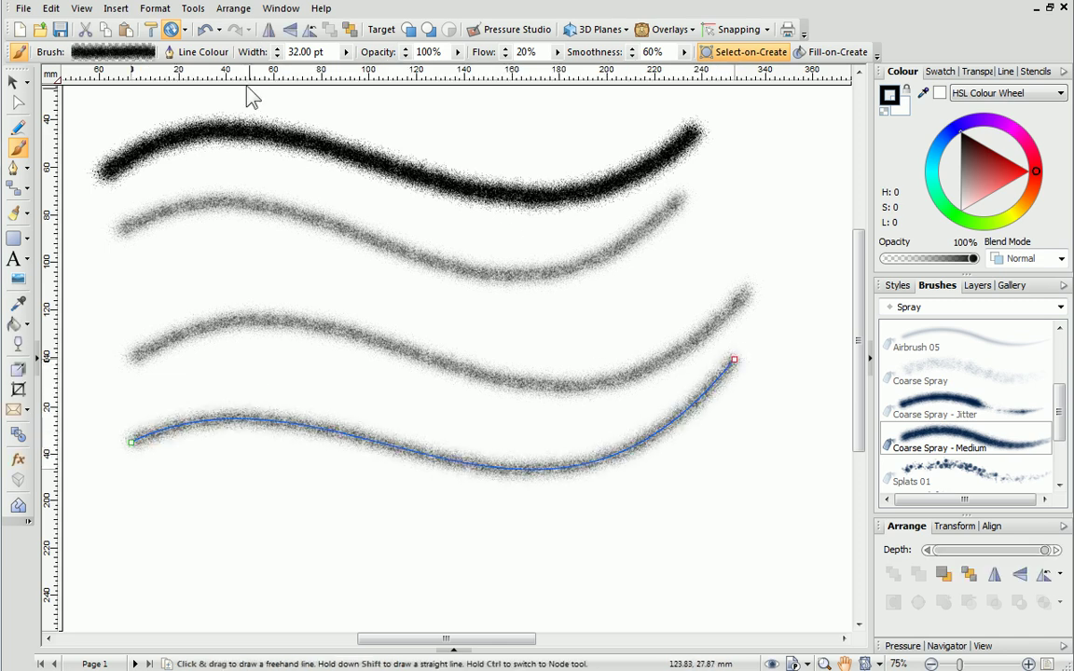
Restyle the lowest stroke as a dark red, 63 pt Sponge > Dry brush stroke.
click(194, 52)
click(420, 396)
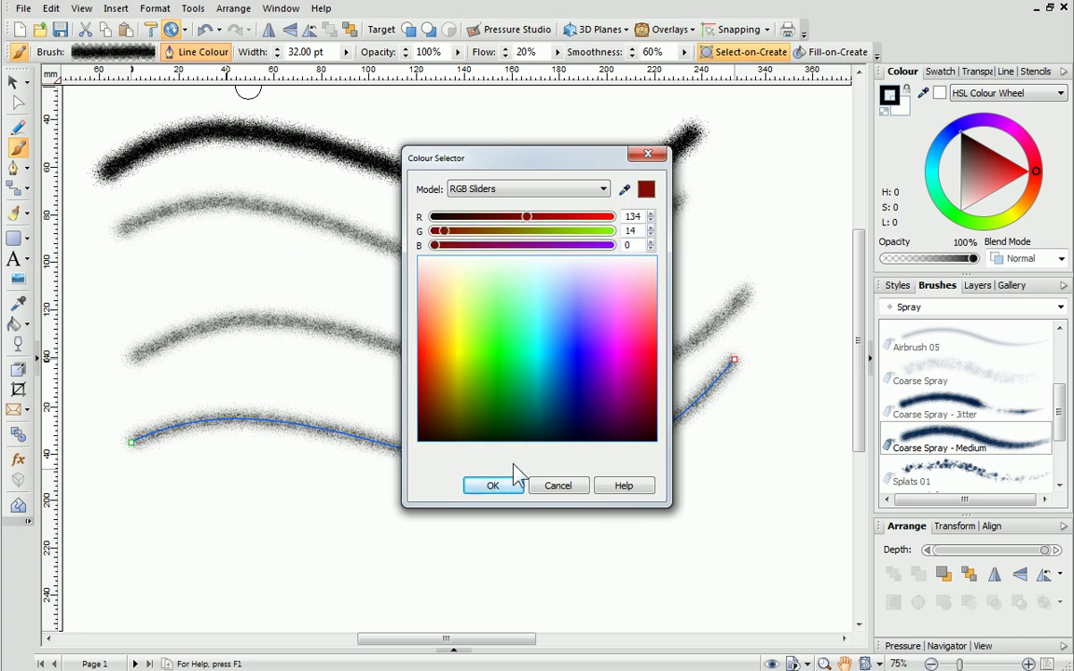
click(492, 485)
drag(346, 58, 301, 79)
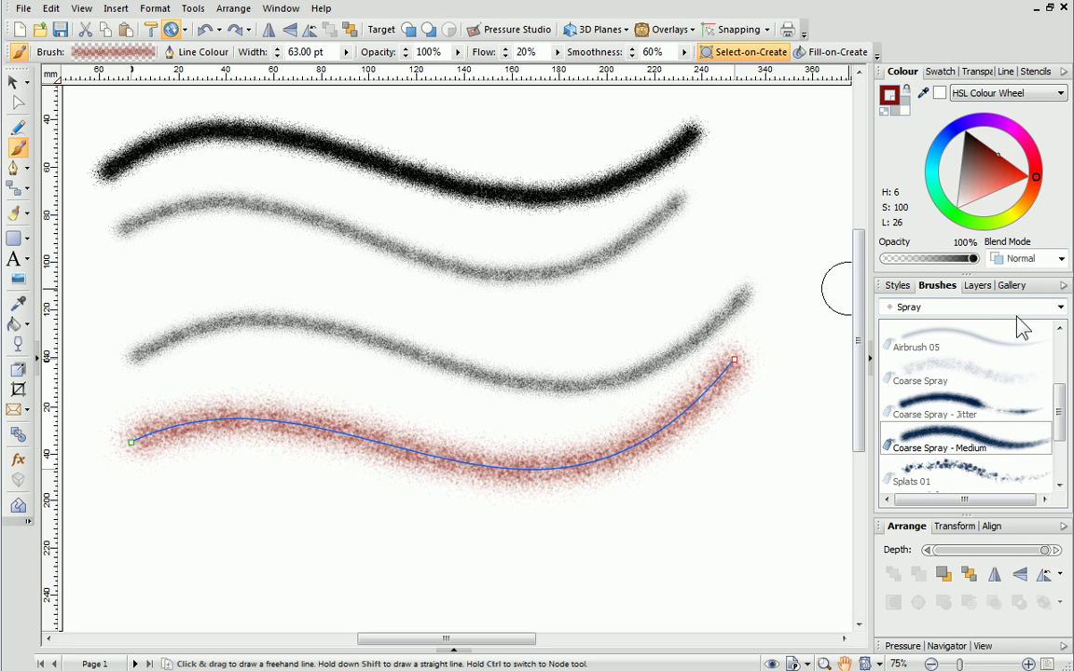
click(946, 306)
scroll(970, 392, up, 1)
click(947, 460)
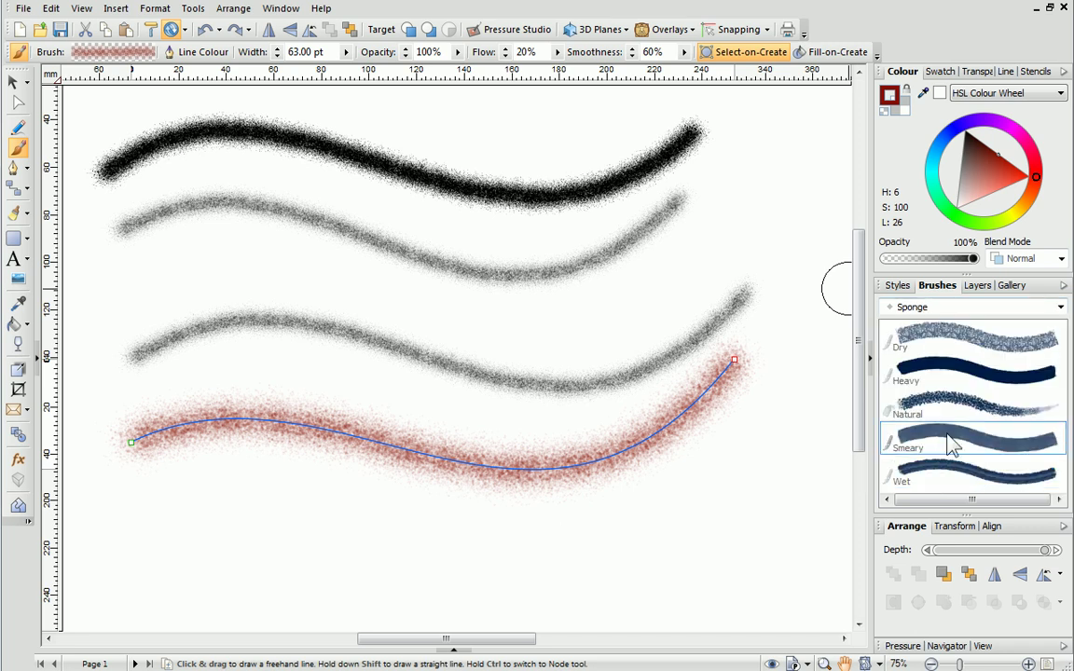
click(951, 347)
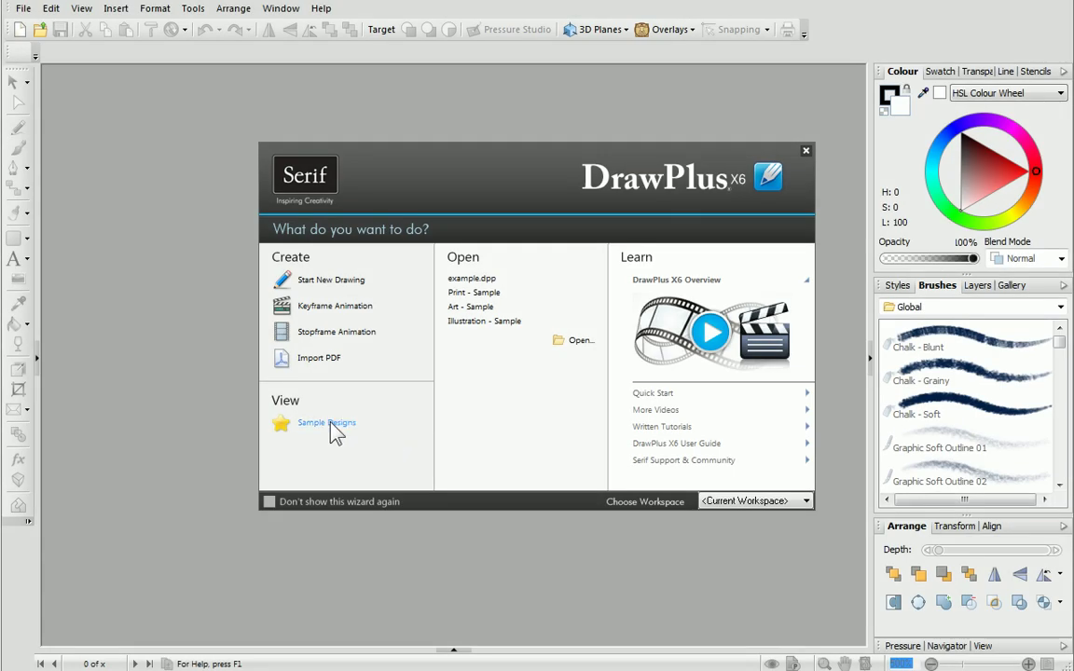
Open the Fashion Girl design from the Art sample designs.
click(335, 431)
drag(815, 172, 818, 229)
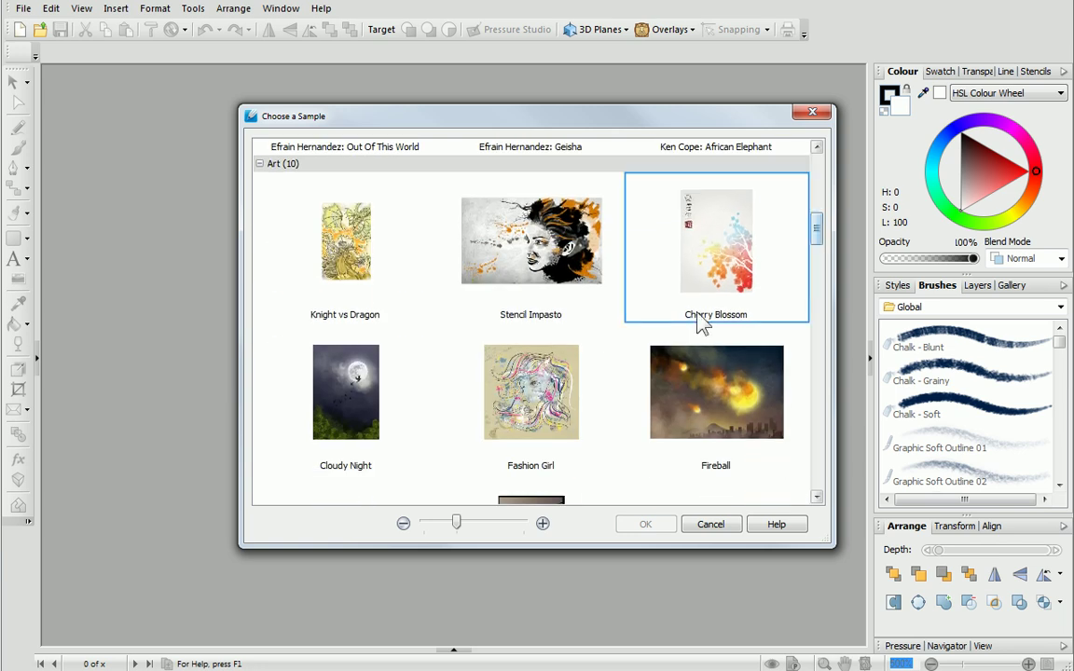
double_click(552, 392)
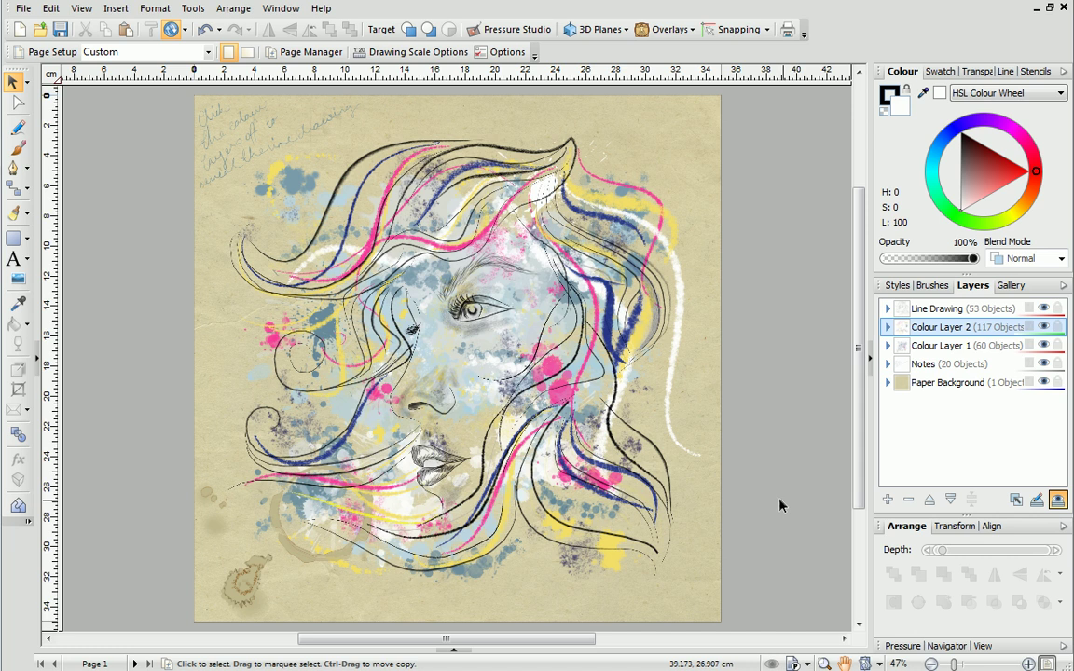
Select the yellow hair stroke and isolate it in solo mode.
click(16, 83)
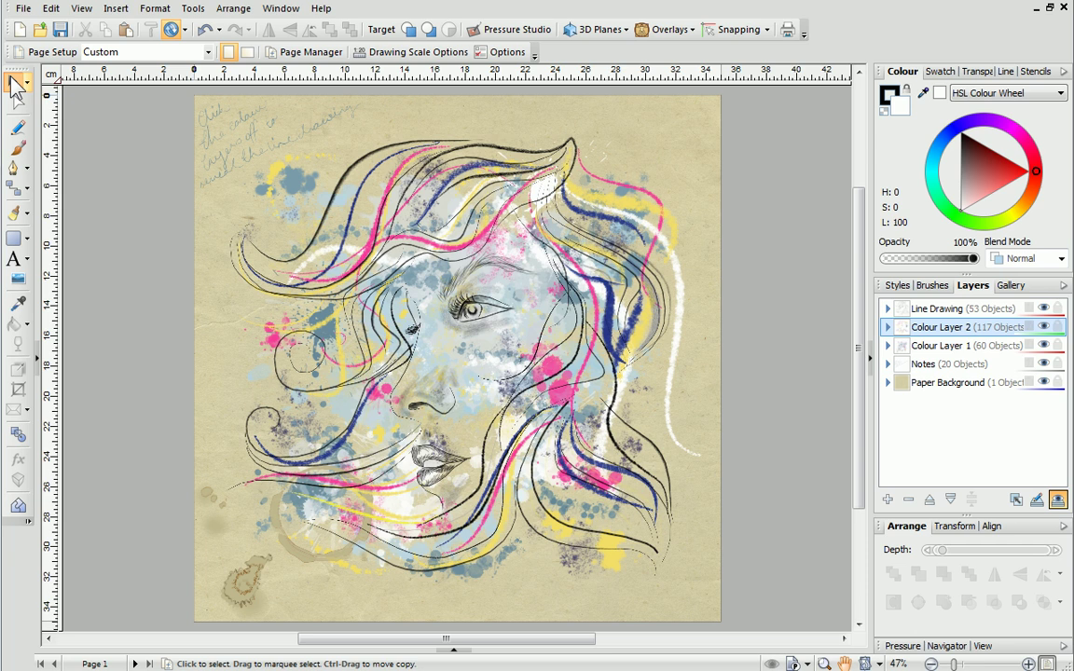
click(639, 212)
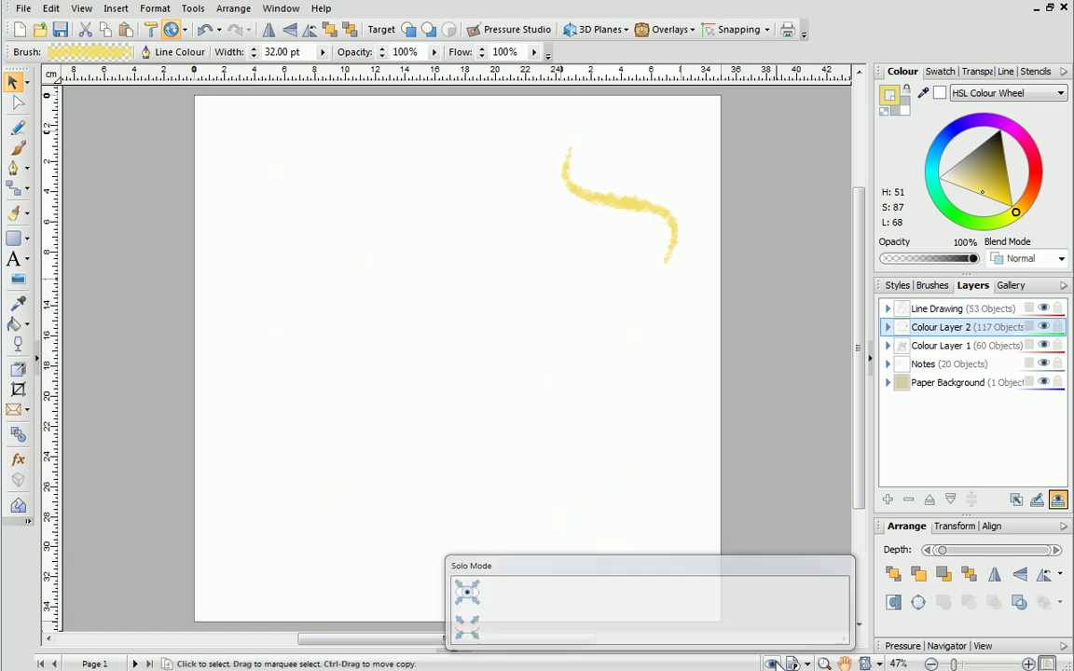
click(771, 664)
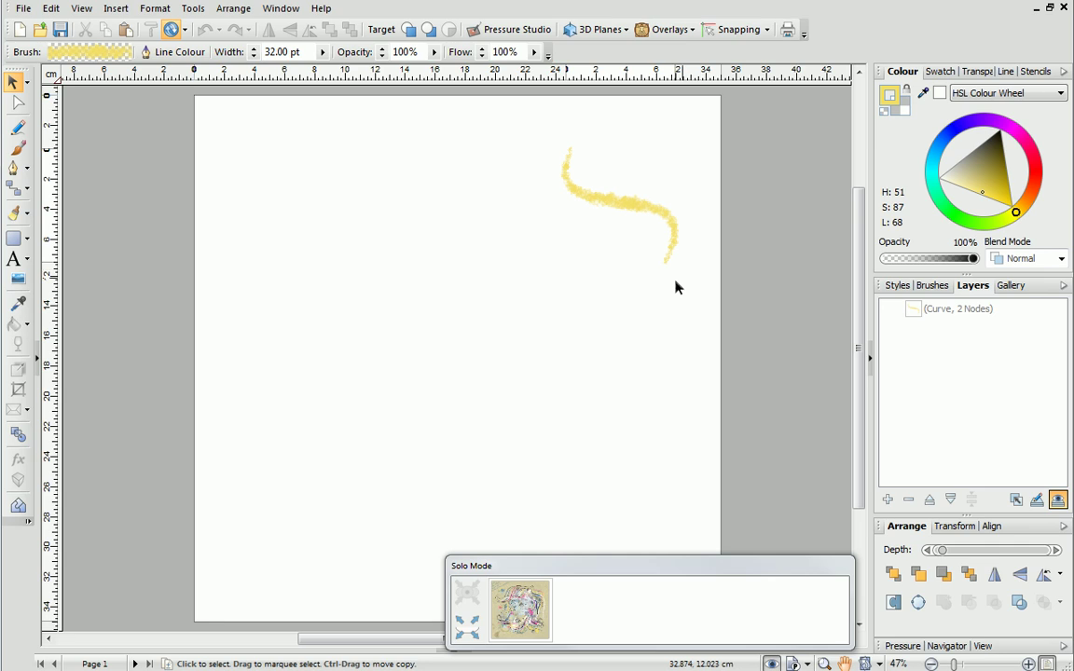
Paint two more yellow hair strokes below the first, then turn solo mode off.
click(18, 147)
mouse_move(616, 229)
mouse_down()
mouse_move(605, 264)
mouse_move(643, 292)
mouse_move(677, 345)
mouse_move(671, 392)
mouse_up()
mouse_move(642, 352)
mouse_down()
mouse_move(624, 388)
mouse_move(646, 441)
mouse_move(585, 479)
mouse_up()
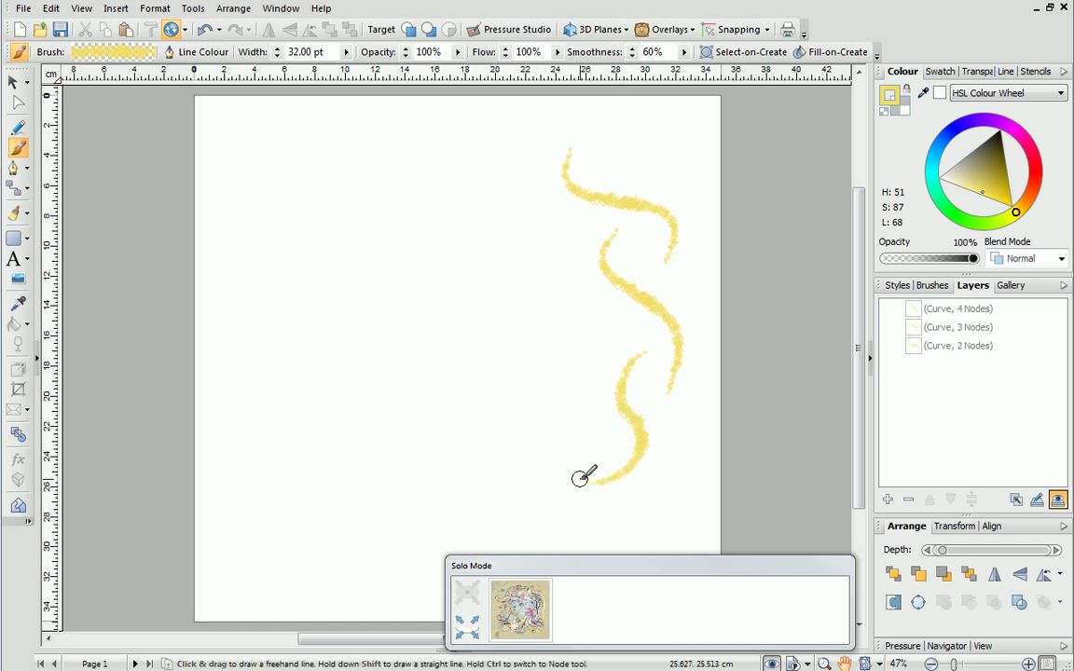
click(772, 664)
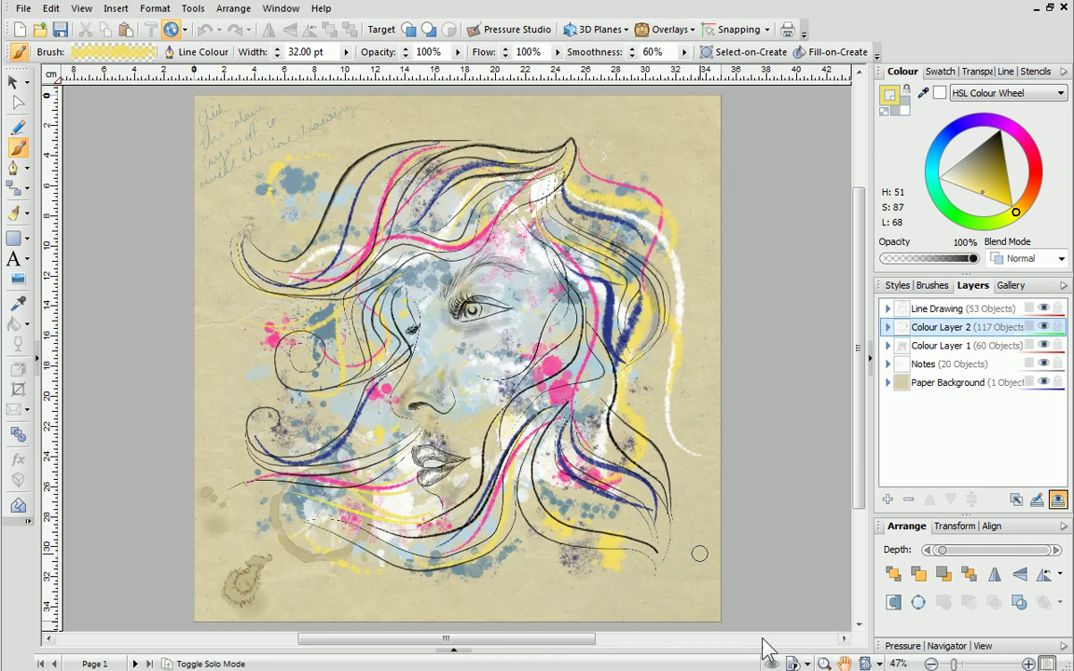
Hide Colour Layer 1 and Colour Layer 2 in the Layers tab.
click(14, 83)
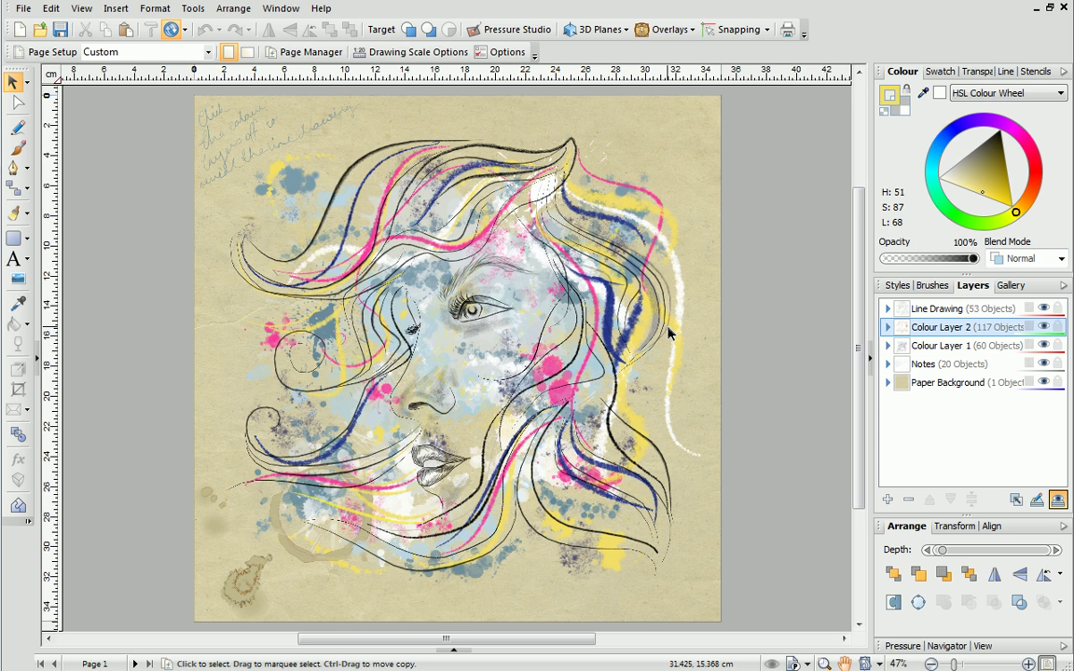
click(1043, 345)
click(1045, 327)
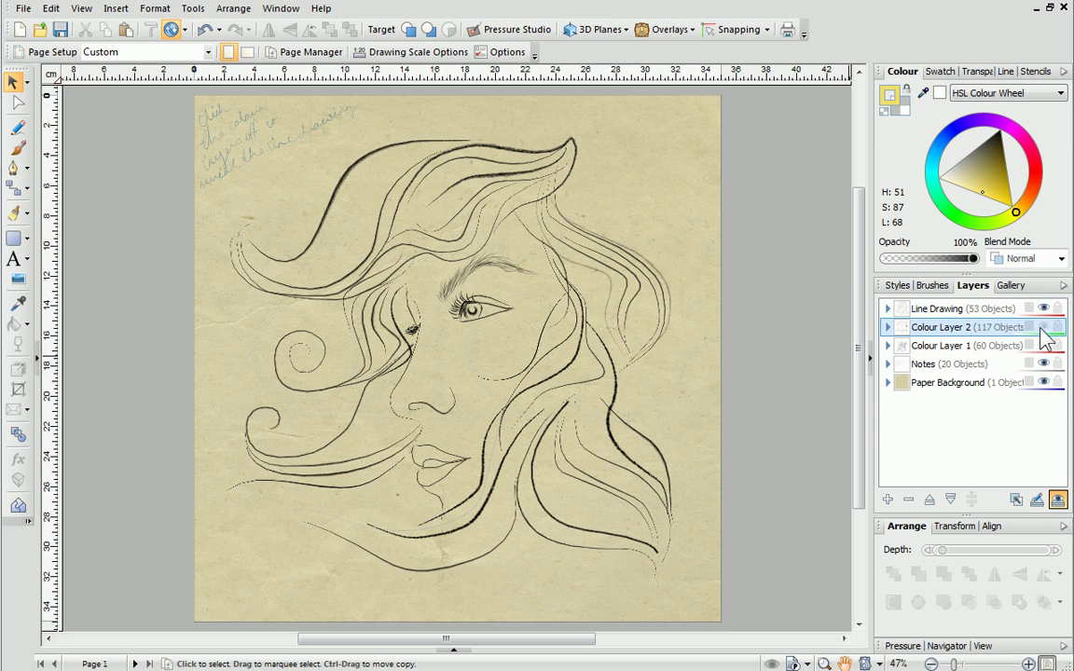
Add a new layer above Colour Layer 2 and name it 'Painting'.
click(888, 501)
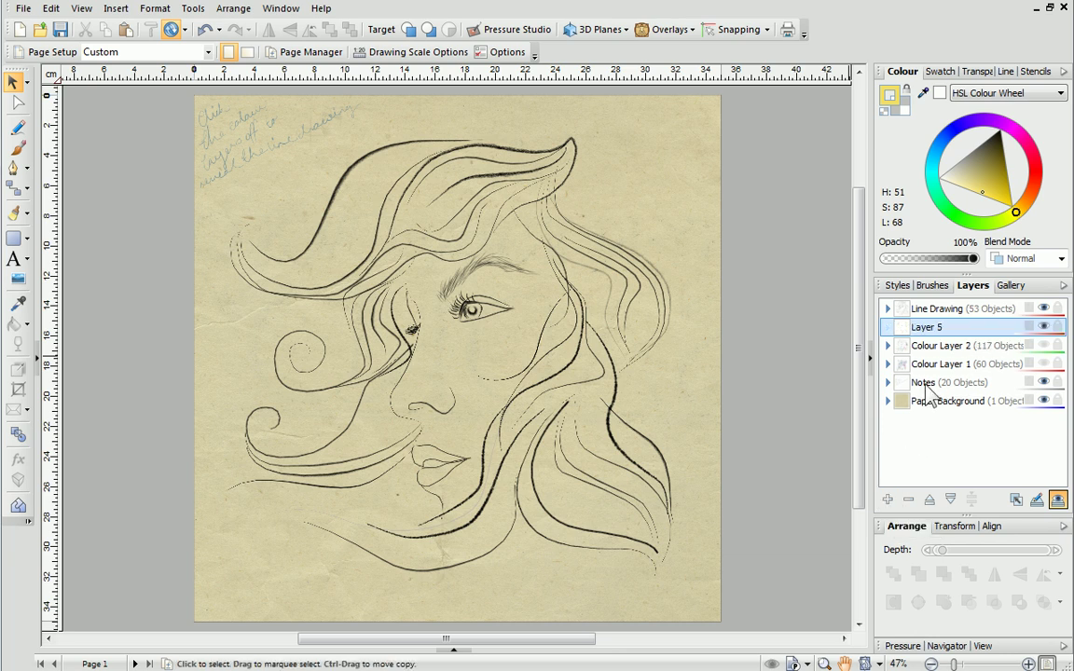
double_click(933, 330)
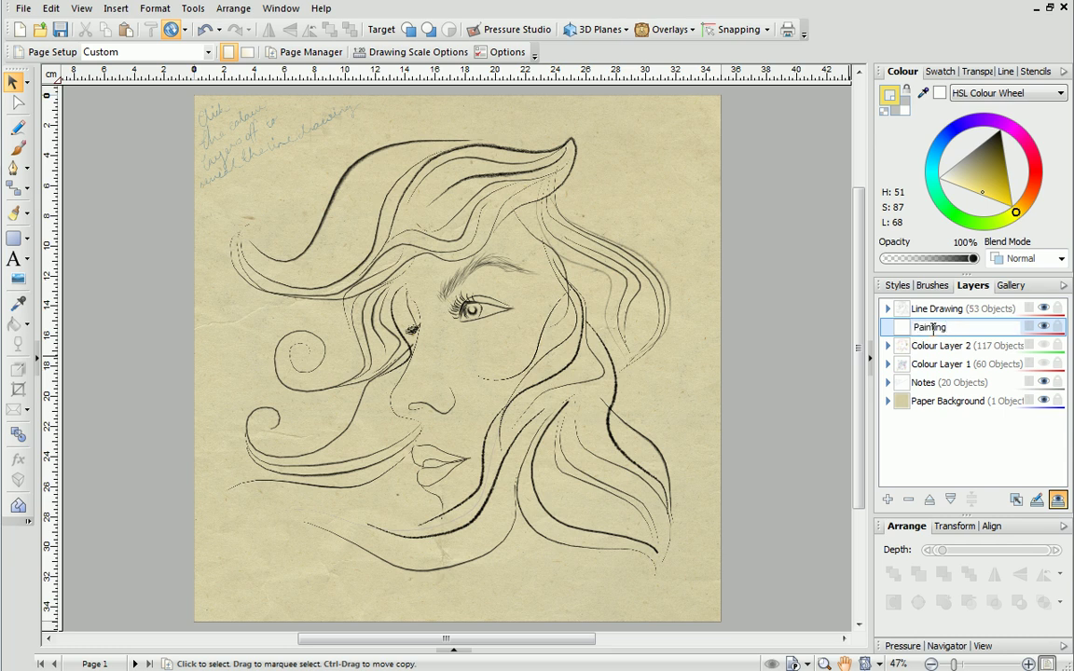
key(Return)
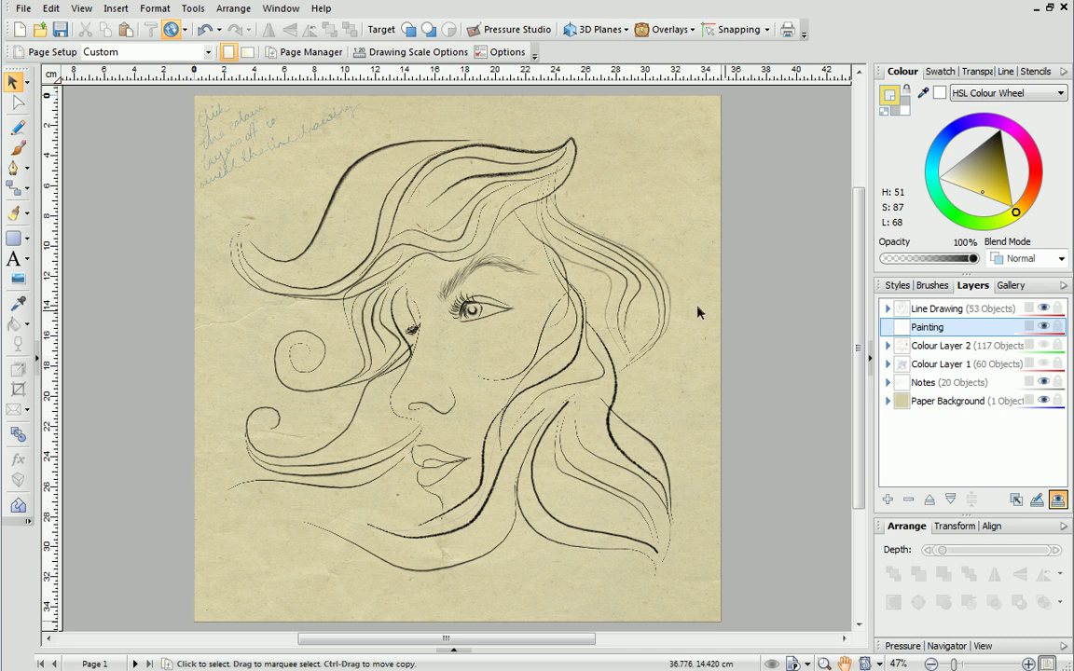
Set up the Brush Tool with the Draw > Chalk - Blunt brush, white colour and 21 pt width.
click(20, 156)
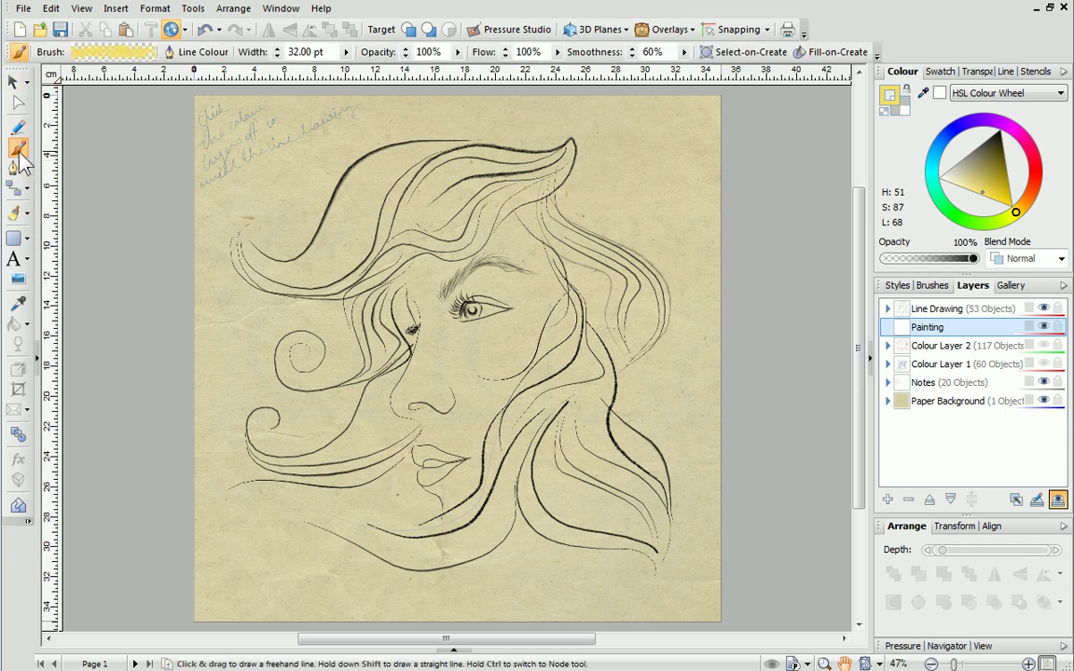
click(933, 287)
click(951, 307)
click(961, 343)
click(942, 342)
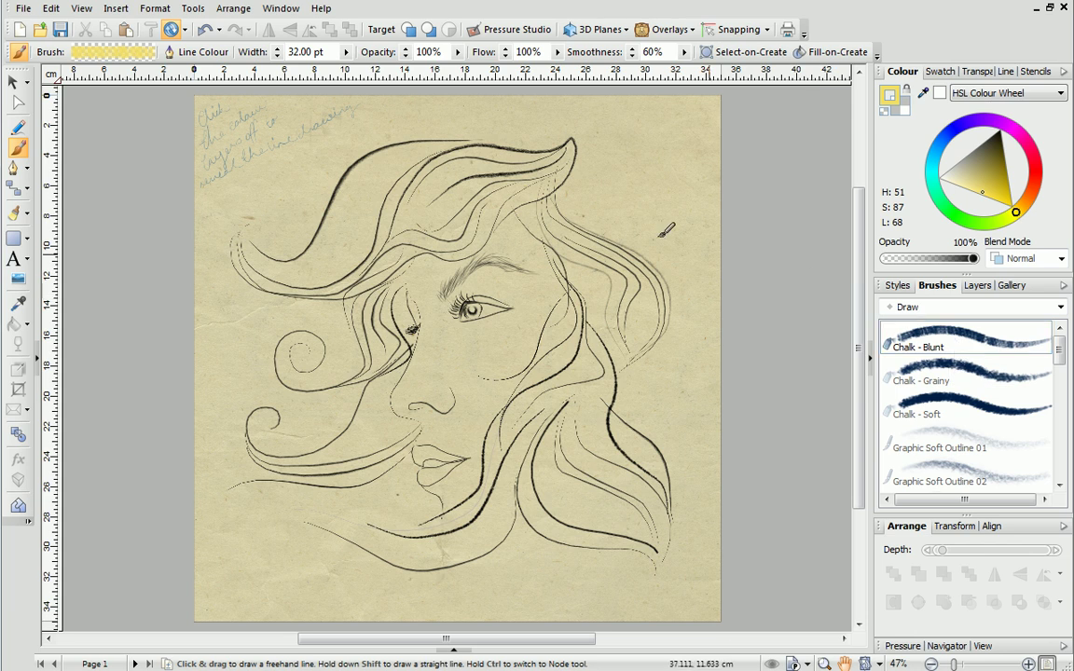
click(197, 51)
drag(438, 260, 425, 258)
click(493, 485)
mouse_move(346, 52)
mouse_down()
mouse_move(350, 60)
mouse_move(305, 79)
mouse_move(262, 68)
mouse_up()
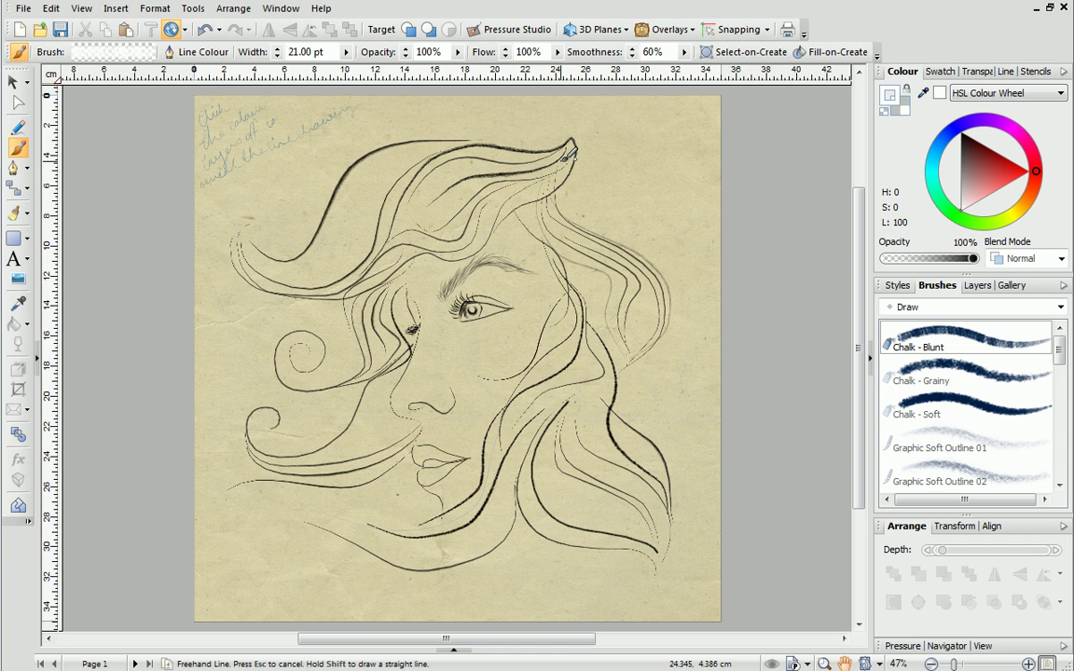
Paint white chalk highlights along the right, upper-left, left-curl and lower-middle hair strands.
mouse_move(546, 172)
mouse_down()
mouse_move(589, 243)
mouse_move(645, 281)
mouse_move(663, 364)
mouse_up()
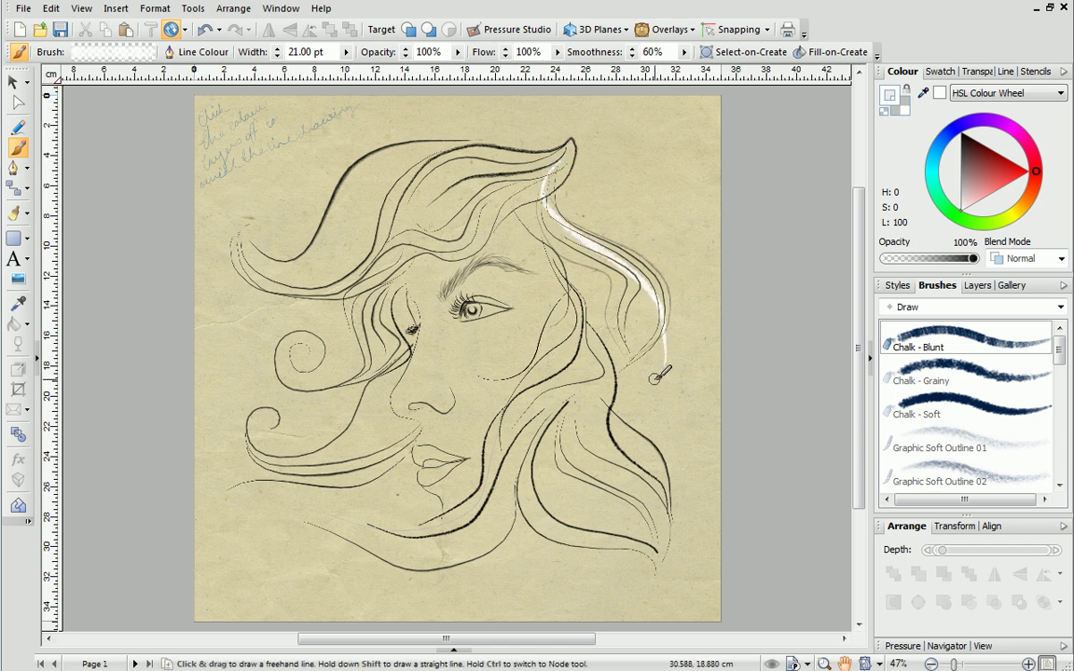
mouse_move(494, 173)
mouse_down()
mouse_move(317, 212)
mouse_move(266, 250)
mouse_up()
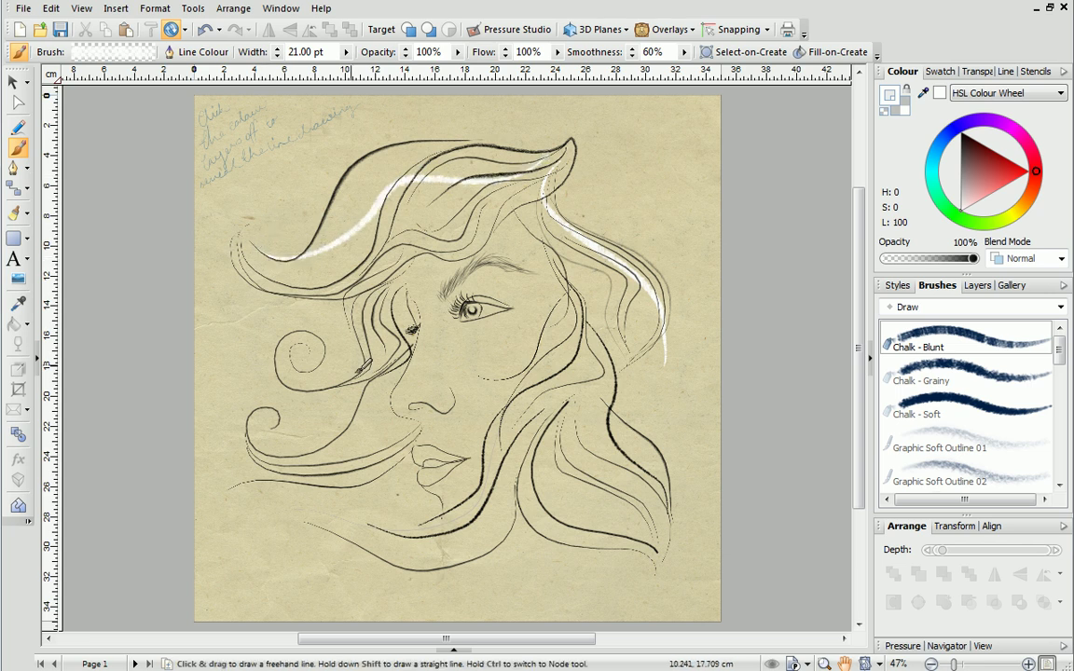
mouse_move(368, 390)
mouse_down()
mouse_move(299, 388)
mouse_move(326, 338)
mouse_up()
mouse_move(538, 438)
mouse_down()
mouse_move(517, 504)
mouse_move(424, 556)
mouse_up()
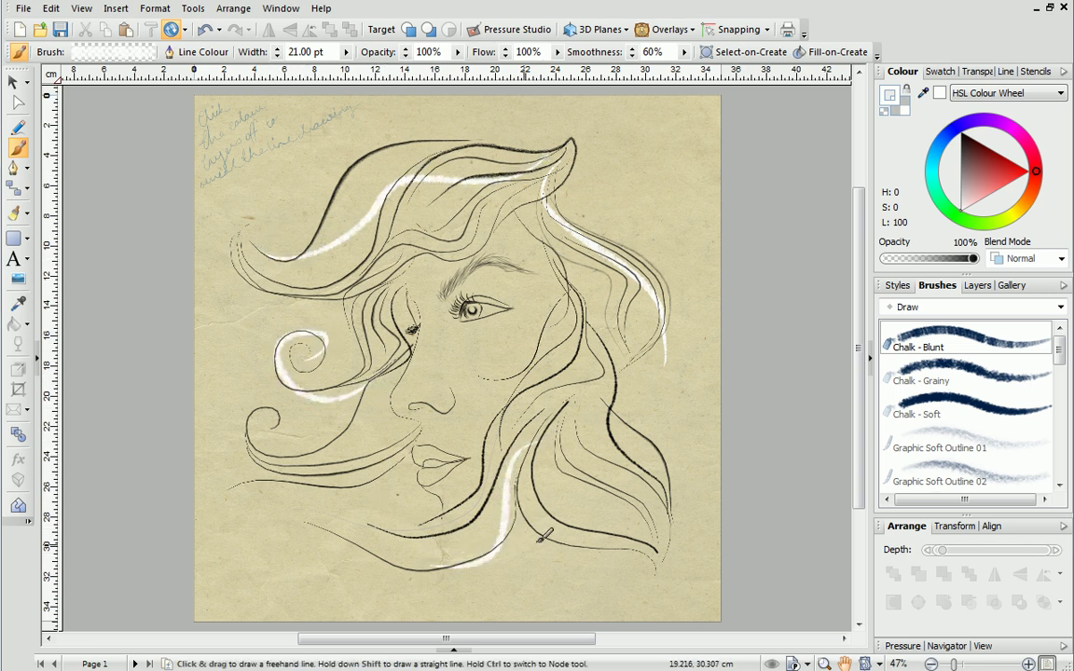
Pick the Effects > Splash brush and paint blue splash down the right and upper-left hair strands.
click(1061, 307)
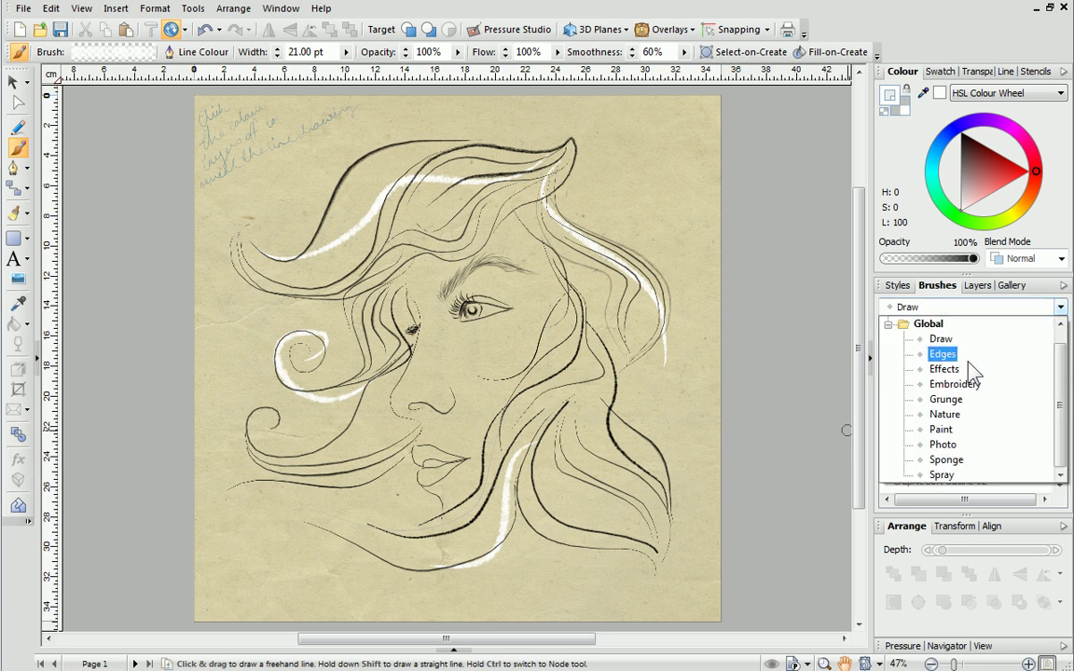
click(943, 370)
scroll(1061, 403, down, 3)
scroll(1061, 403, down, 4)
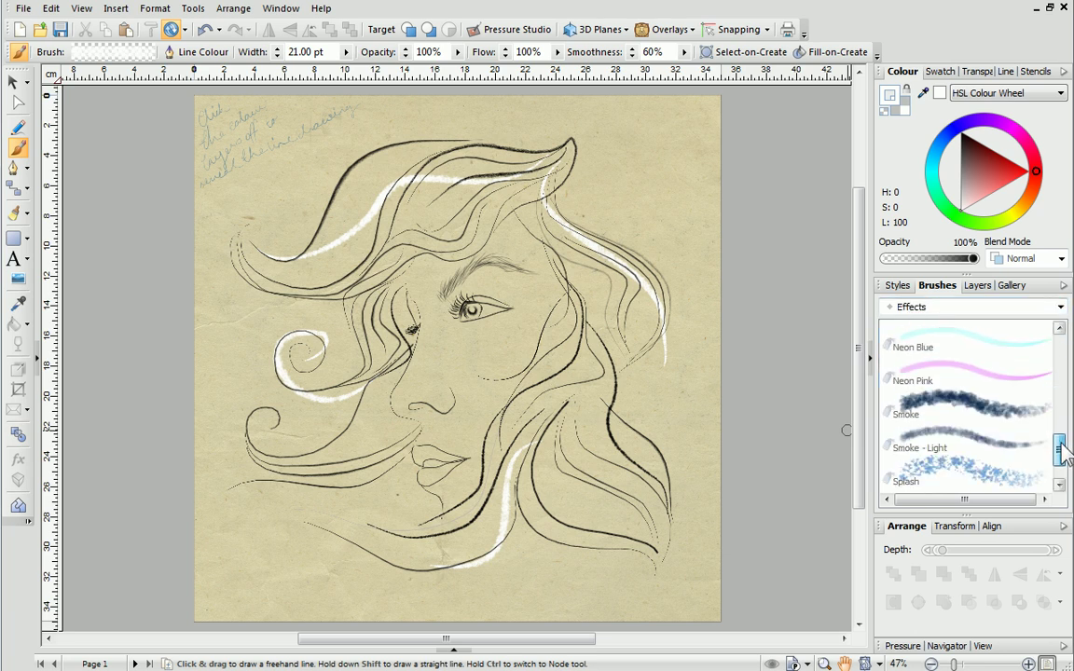
click(1021, 440)
mouse_move(534, 154)
mouse_down()
mouse_move(580, 241)
mouse_move(664, 331)
mouse_move(654, 373)
mouse_up()
mouse_move(602, 396)
mouse_down()
mouse_move(583, 459)
mouse_move(657, 558)
mouse_up()
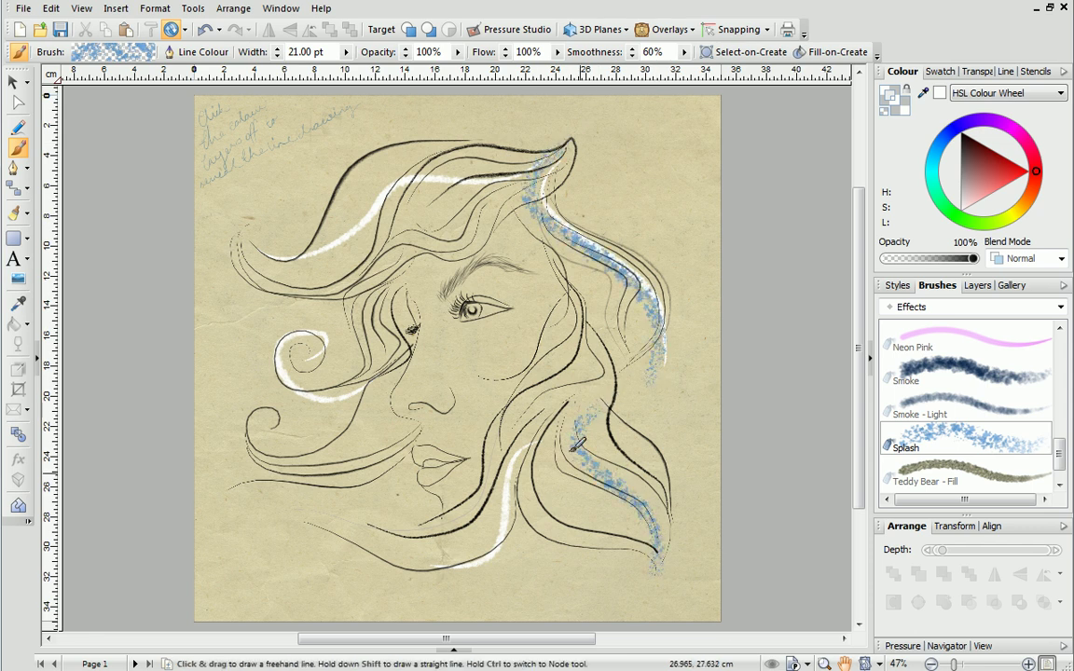
mouse_move(499, 182)
mouse_down()
mouse_move(462, 197)
mouse_move(407, 252)
mouse_move(331, 277)
mouse_up()
At 40 pt width, splash the lower-left hair strand, then select the Fire 01 brush.
click(346, 51)
drag(317, 70, 280, 79)
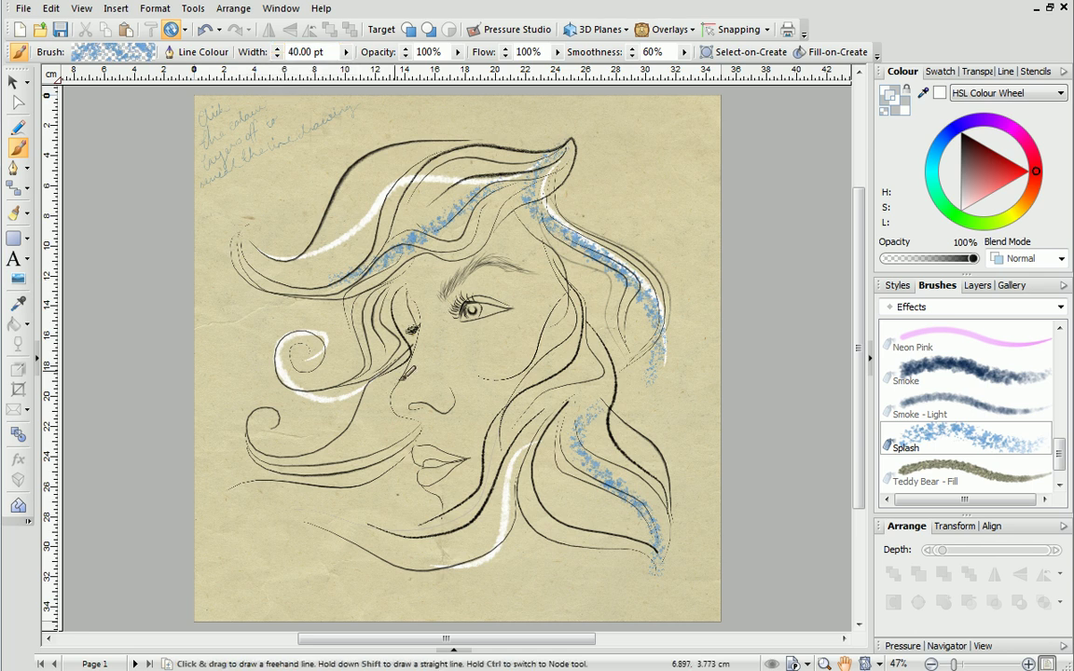
mouse_move(511, 449)
mouse_down()
mouse_move(480, 508)
mouse_move(382, 549)
mouse_up()
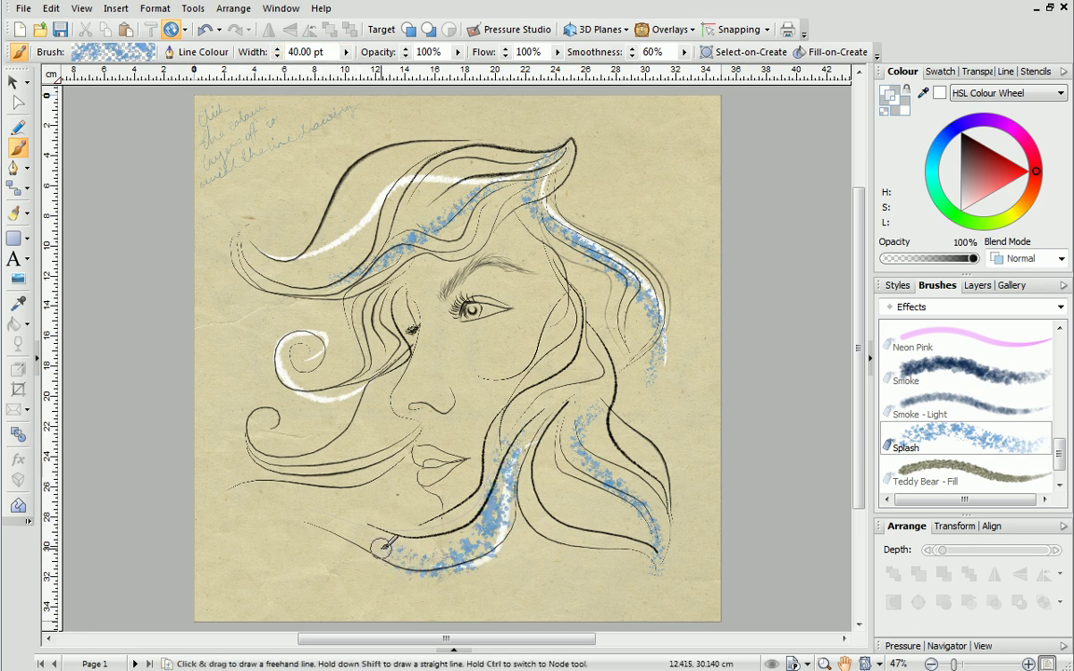
drag(1061, 451, 1061, 347)
click(999, 446)
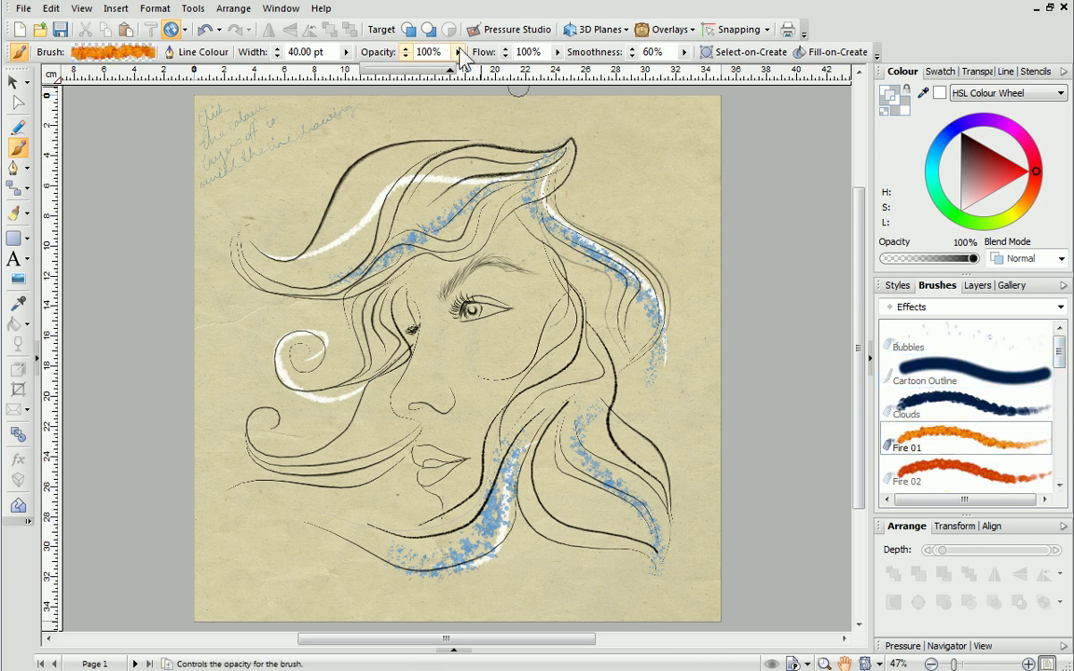
At 47% opacity, paint Fire 01 strokes along the right, upper, lower-right and lower-left hair.
drag(407, 69, 407, 69)
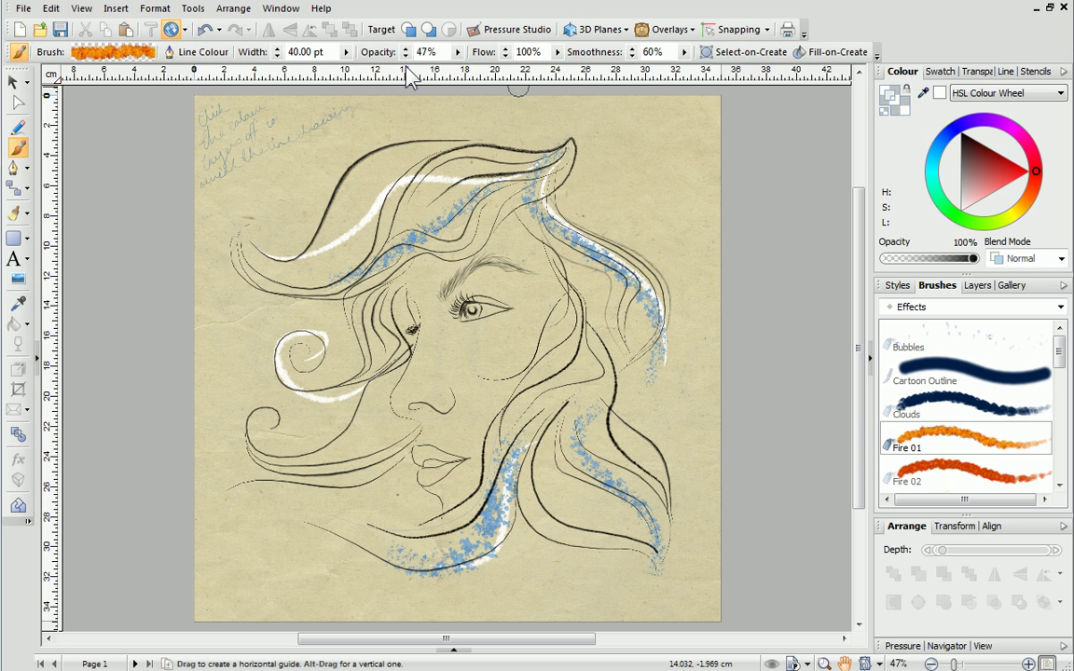
mouse_move(538, 159)
mouse_down()
mouse_move(564, 231)
mouse_move(676, 347)
mouse_up()
mouse_move(534, 164)
mouse_down()
mouse_move(420, 172)
mouse_move(372, 221)
mouse_move(300, 250)
mouse_up()
mouse_move(565, 425)
mouse_down()
mouse_move(543, 461)
mouse_move(550, 513)
mouse_move(617, 590)
mouse_up()
mouse_move(382, 433)
mouse_down()
mouse_move(238, 424)
mouse_move(280, 429)
mouse_up()
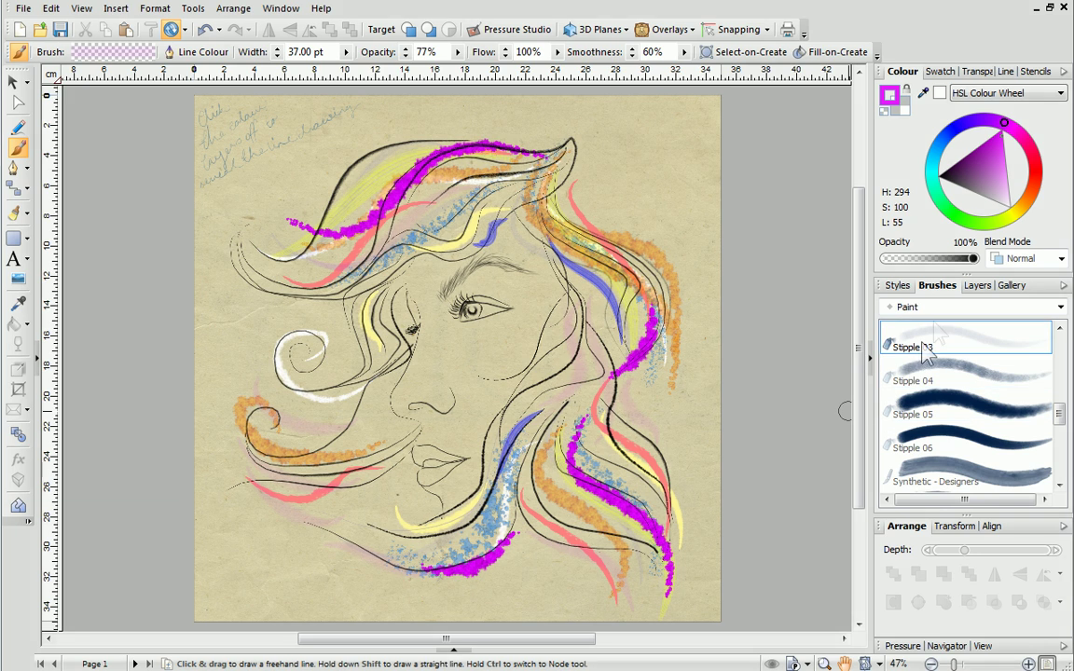
Collapse the Painting layer and make Colour Layer 2 and Colour Layer 1 visible again.
click(973, 287)
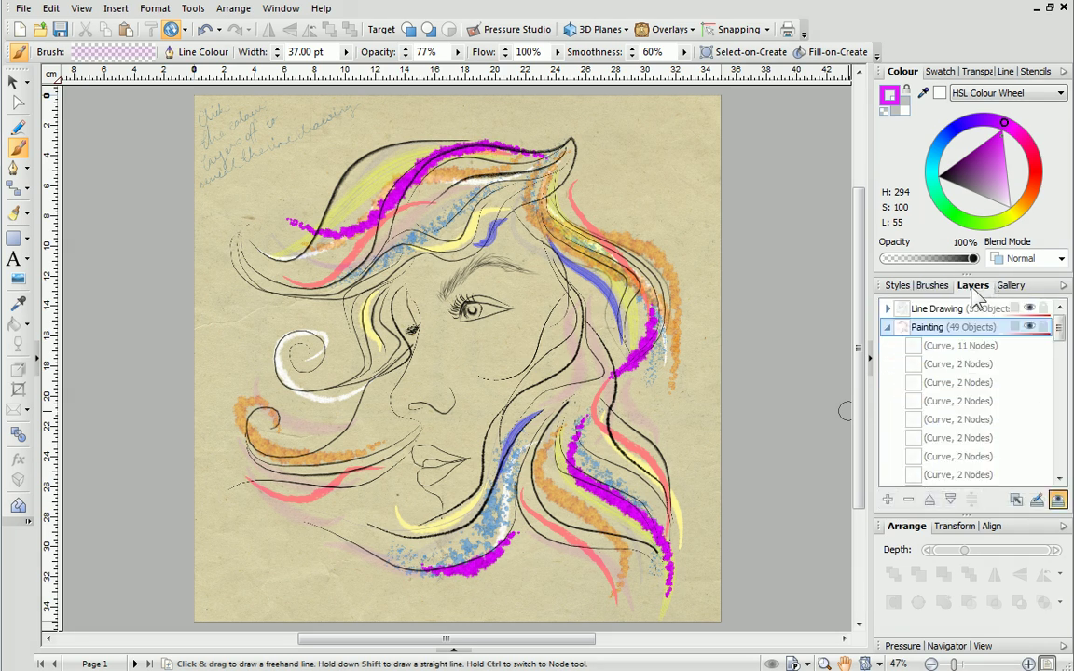
click(888, 328)
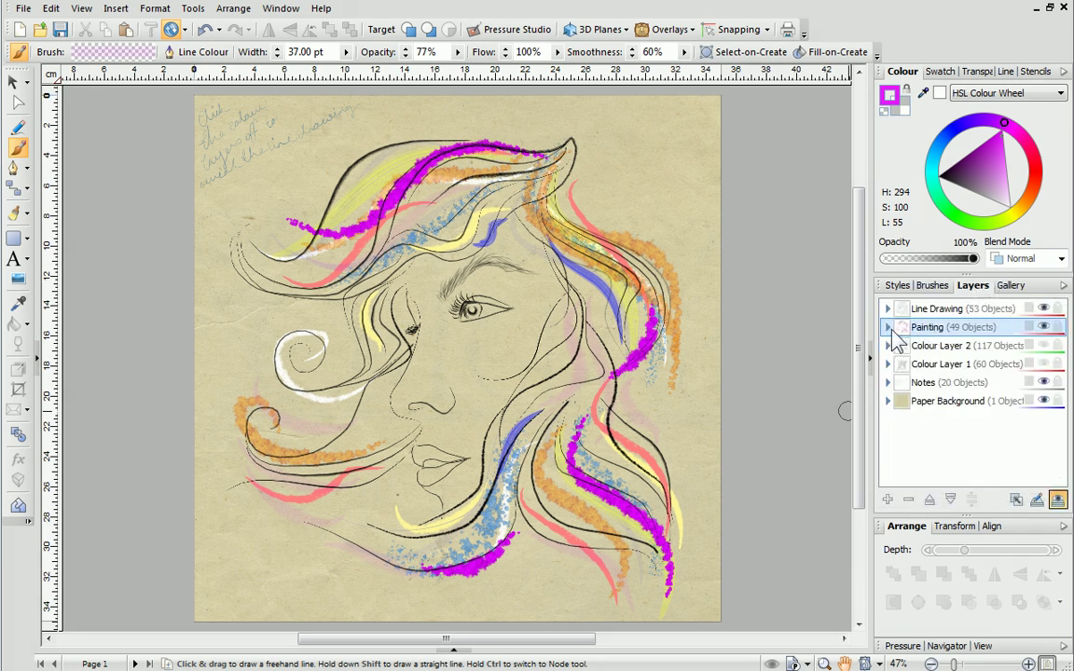
click(1043, 346)
click(1045, 364)
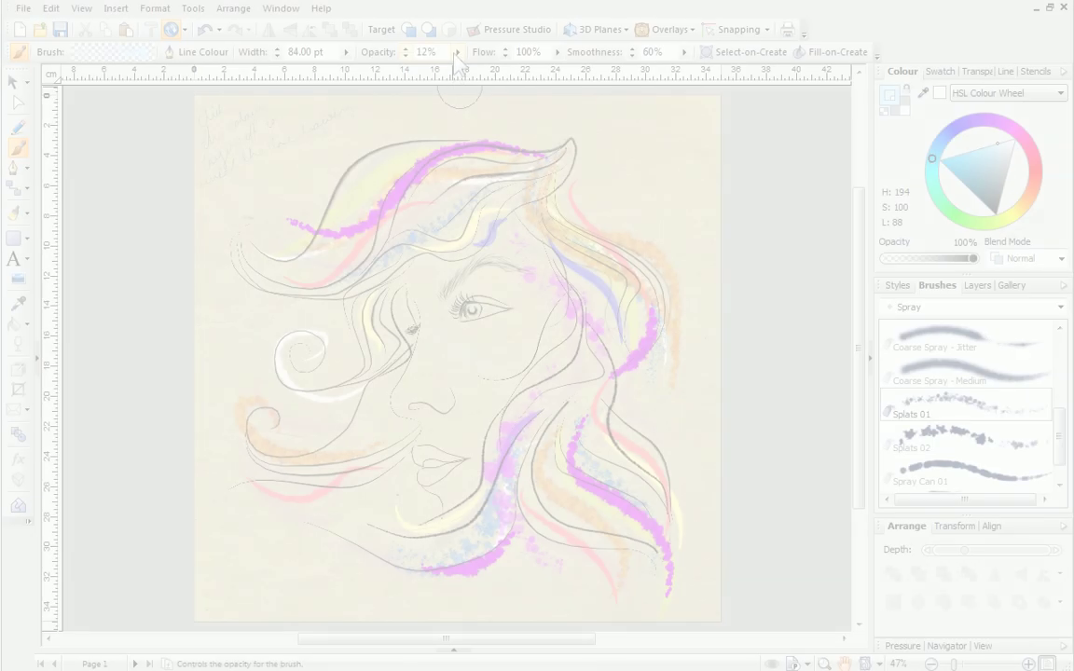
At 39% opacity, paint a pale-cyan wash across the cheek and undo the stray lip loop.
click(457, 51)
drag(362, 71, 384, 72)
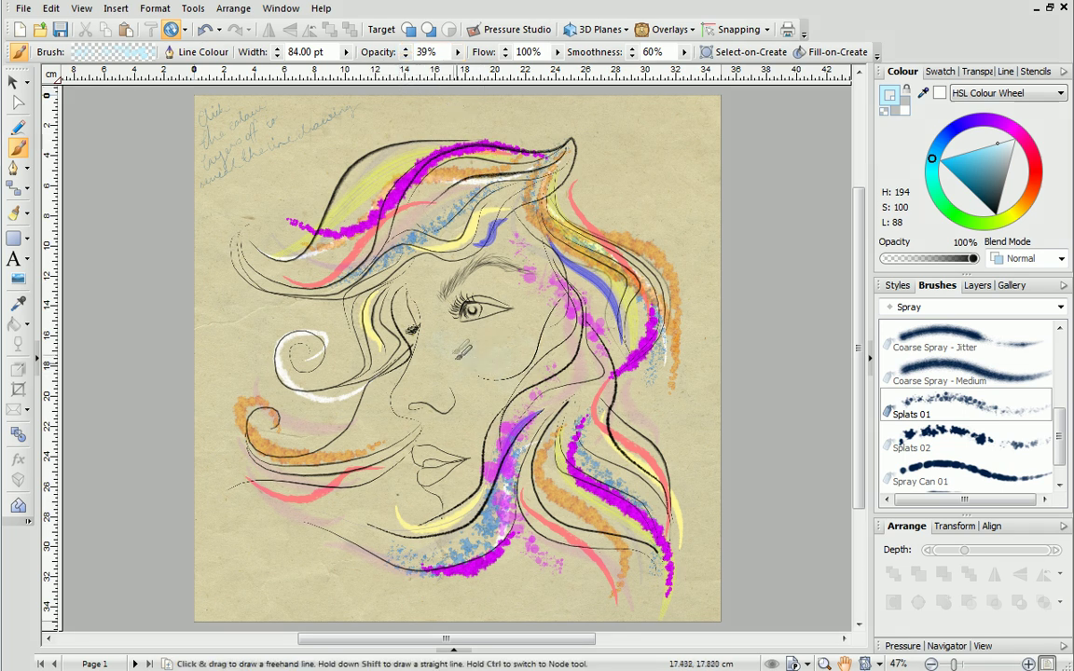
mouse_move(462, 353)
mouse_down()
mouse_move(504, 376)
mouse_move(548, 363)
mouse_move(557, 329)
mouse_move(481, 412)
mouse_move(470, 347)
mouse_move(452, 346)
mouse_move(450, 360)
mouse_move(472, 366)
mouse_move(538, 370)
mouse_move(495, 380)
mouse_move(432, 350)
mouse_up()
mouse_move(479, 388)
mouse_down()
mouse_move(527, 387)
mouse_move(563, 366)
mouse_up()
mouse_move(416, 431)
mouse_down()
mouse_move(440, 451)
mouse_move(479, 439)
mouse_move(398, 430)
mouse_move(373, 455)
mouse_up()
key(ctrl+z)
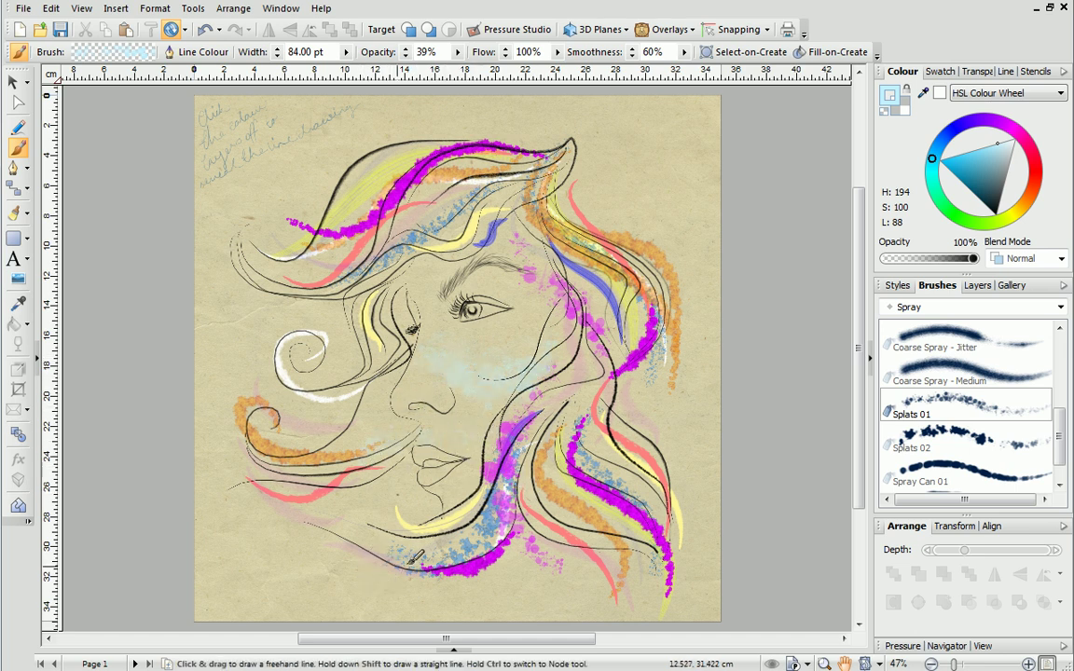
Paint a stroke up toward the hair and undo the loop around the left swirl.
mouse_move(465, 311)
mouse_down()
mouse_move(521, 234)
mouse_move(497, 261)
mouse_move(418, 240)
mouse_up()
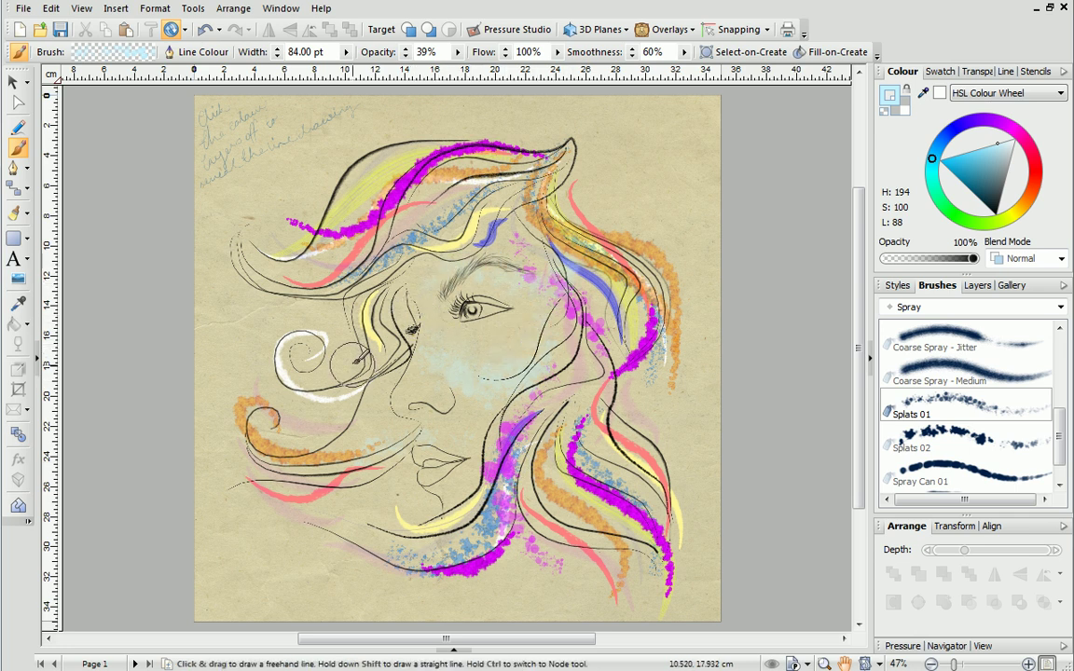
mouse_move(341, 366)
mouse_down()
mouse_move(292, 366)
mouse_move(287, 353)
mouse_up()
key(ctrl+z)
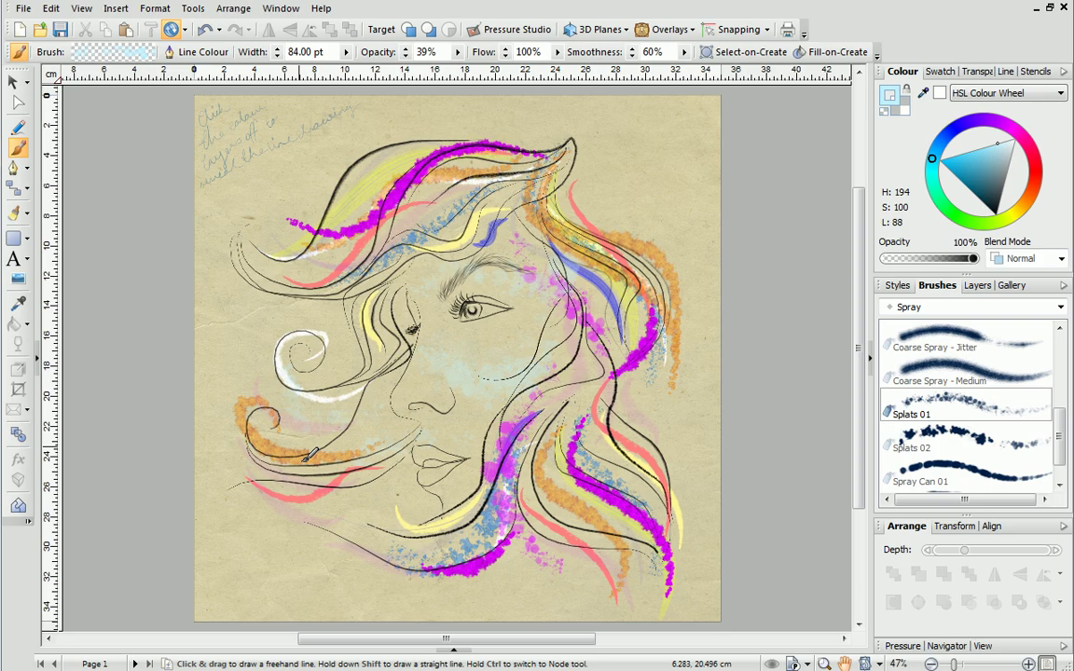